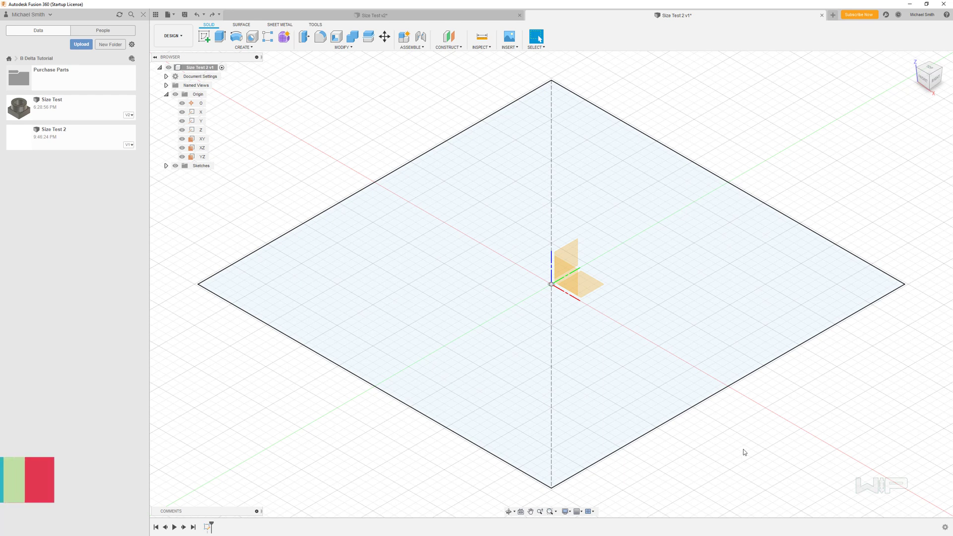
# Extrude the square sketch profile 25 mm upward as a new body to form a cube
pyautogui.click(610, 409)
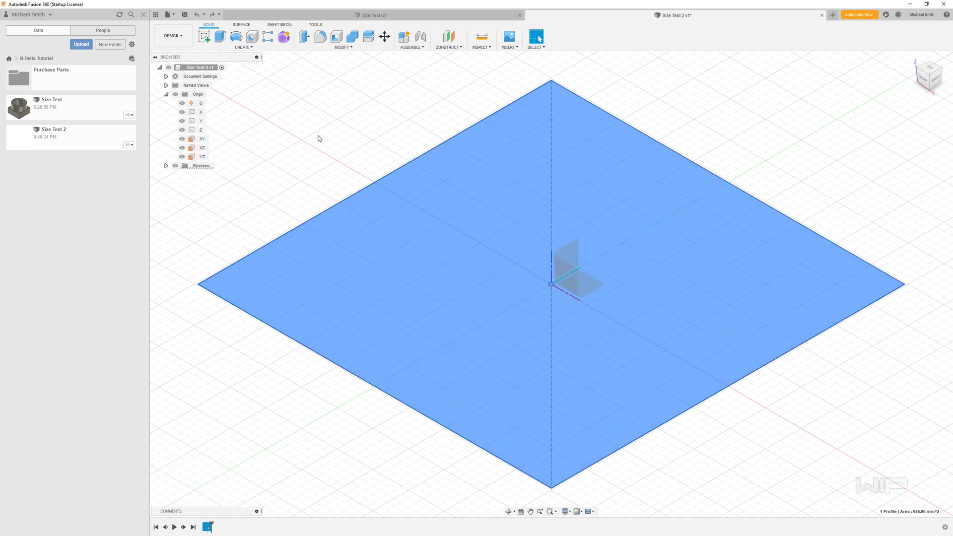
pyautogui.click(220, 36)
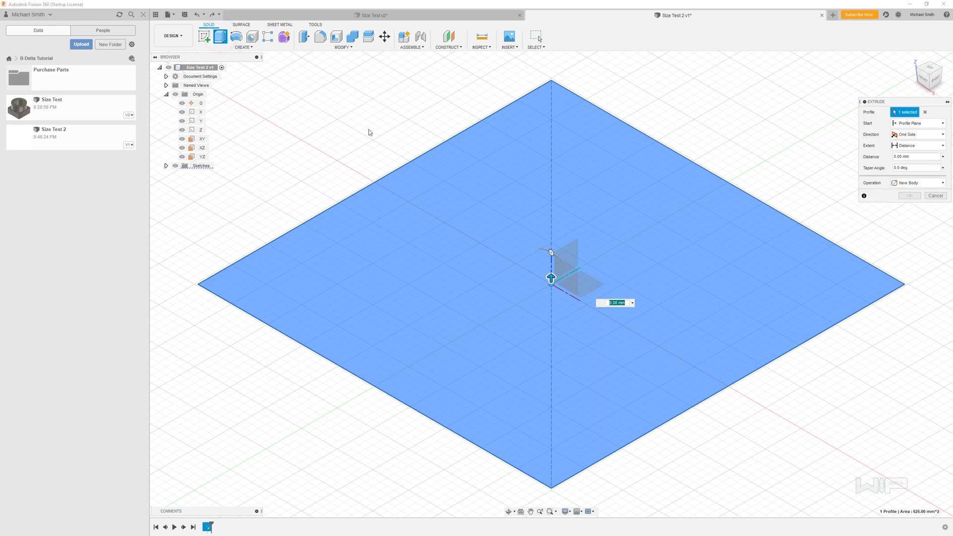
pyautogui.moveTo(552, 279); pyautogui.dragTo(551, 83)
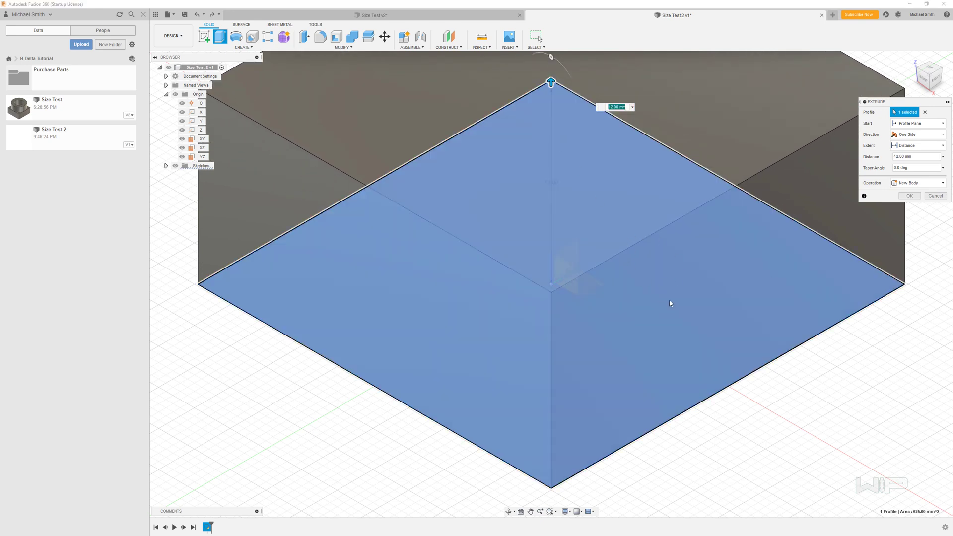
pyautogui.write('25')
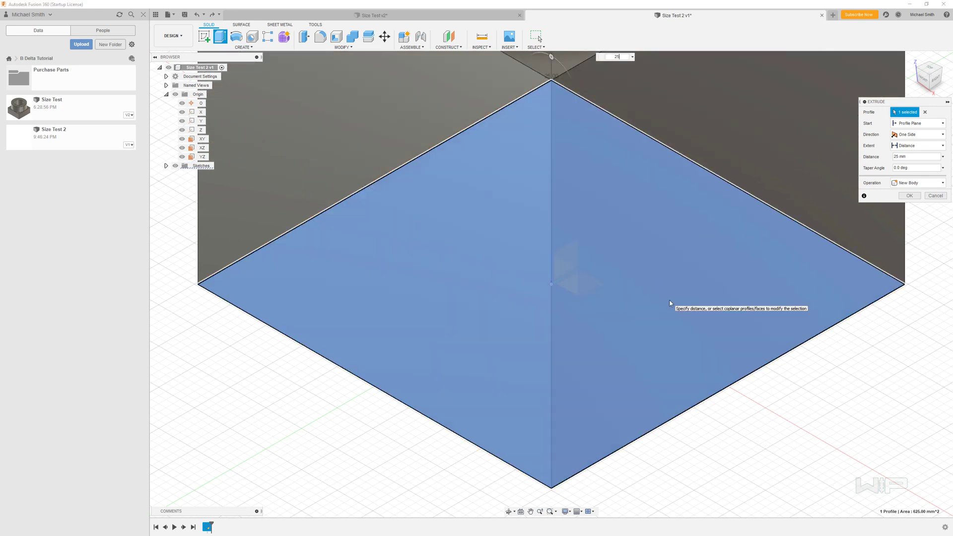
pyautogui.press('Return')
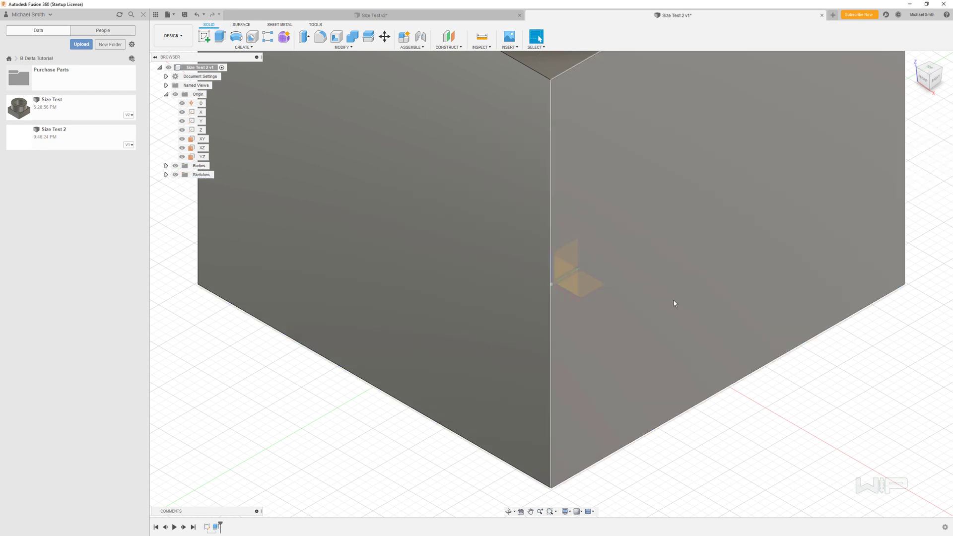
pyautogui.press('F6')
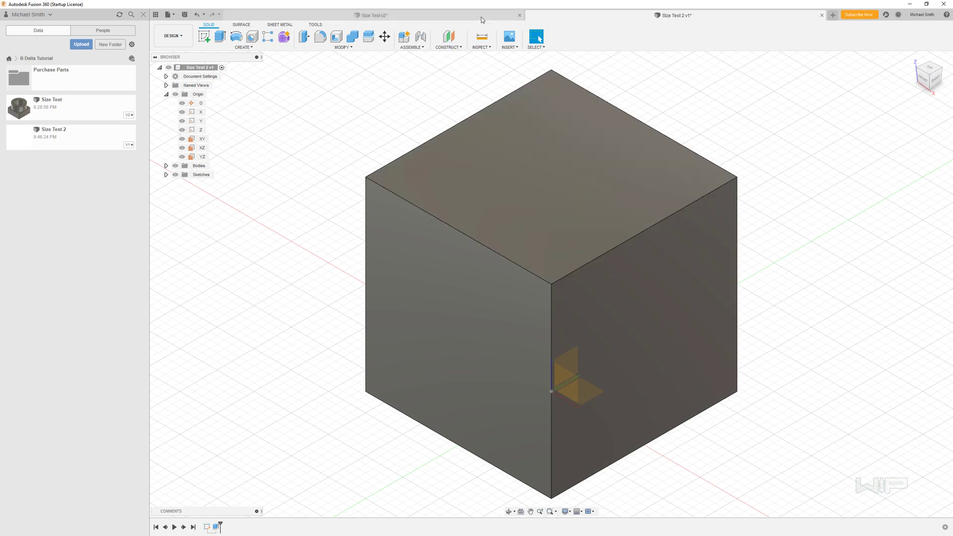
# Start a sketch on the cube's top face and draw a centre-diameter circle of about 23 mm from the origin
pyautogui.click(481, 17)
pyautogui.click(662, 16)
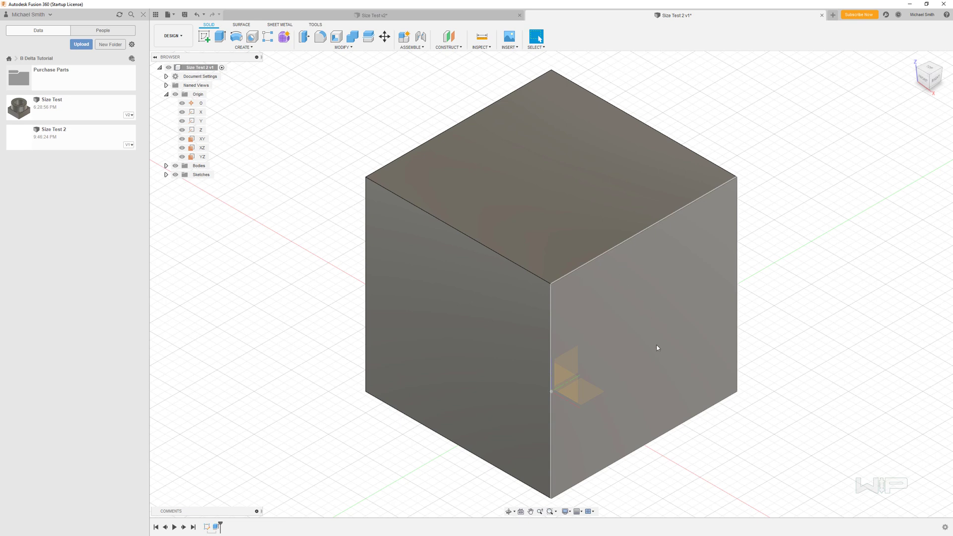
pyautogui.click(570, 185)
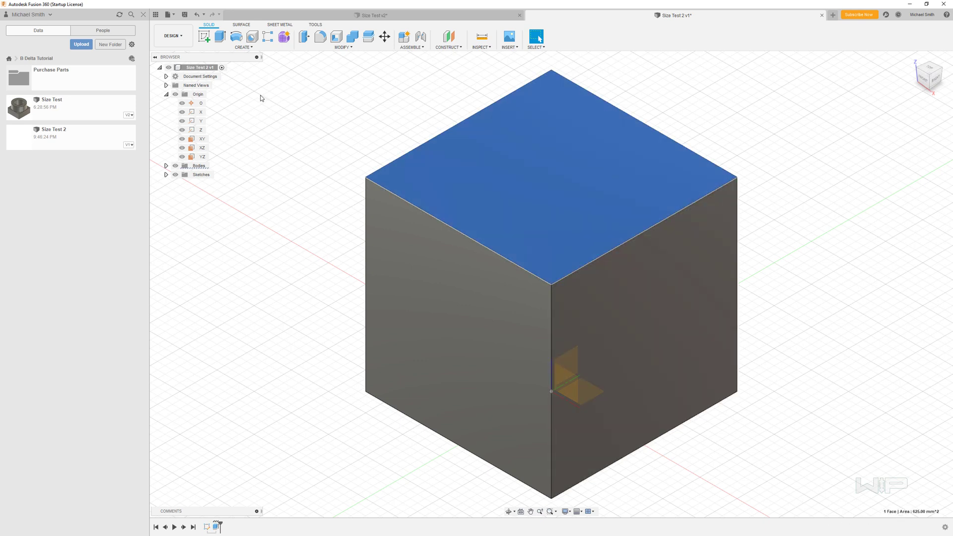
pyautogui.click(206, 37)
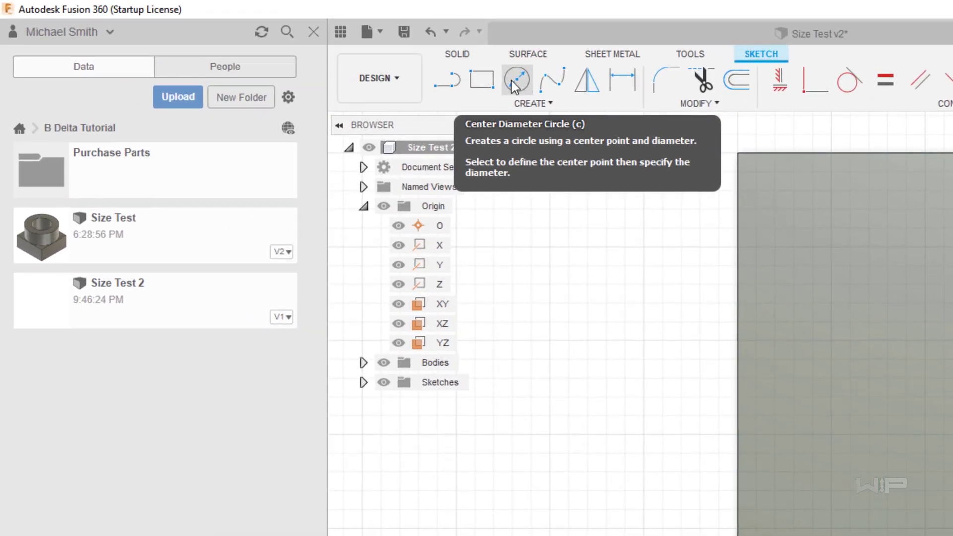
pyautogui.click(511, 80)
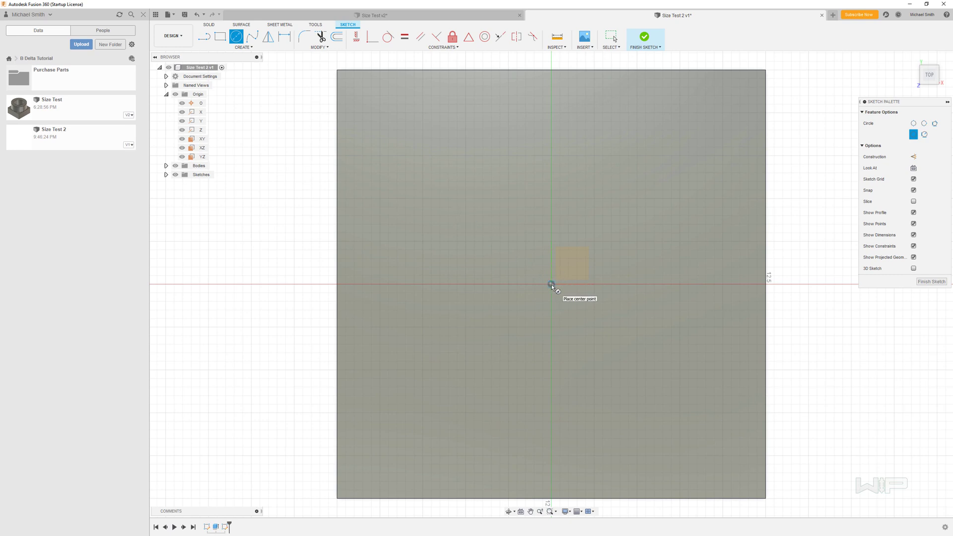
pyautogui.click(552, 284)
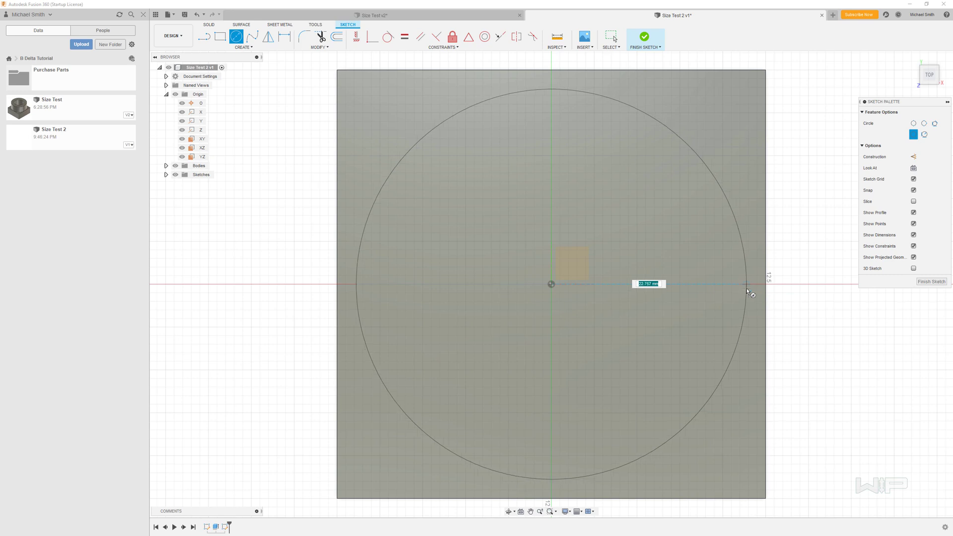
pyautogui.click(749, 282)
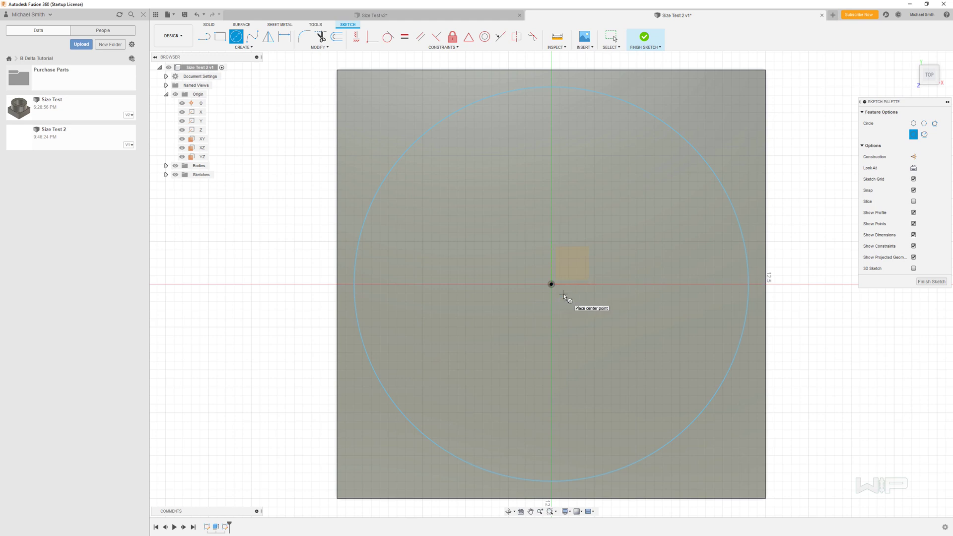
pyautogui.press('Escape')
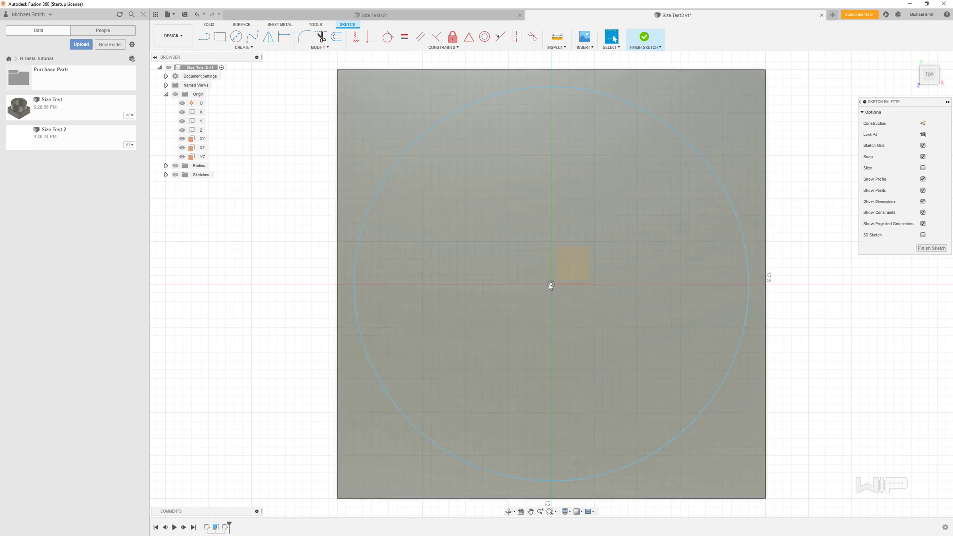
# Enlarge the circle slightly and constrain it tangent to one side edge of the cube's top face
pyautogui.moveTo(732, 209)
pyautogui.mouseDown()
pyautogui.moveTo(794, 214)
pyautogui.moveTo(687, 228)
pyautogui.moveTo(782, 224)
pyautogui.moveTo(710, 238)
pyautogui.moveTo(749, 258)
pyautogui.mouseUp()
pyautogui.click(854, 332)
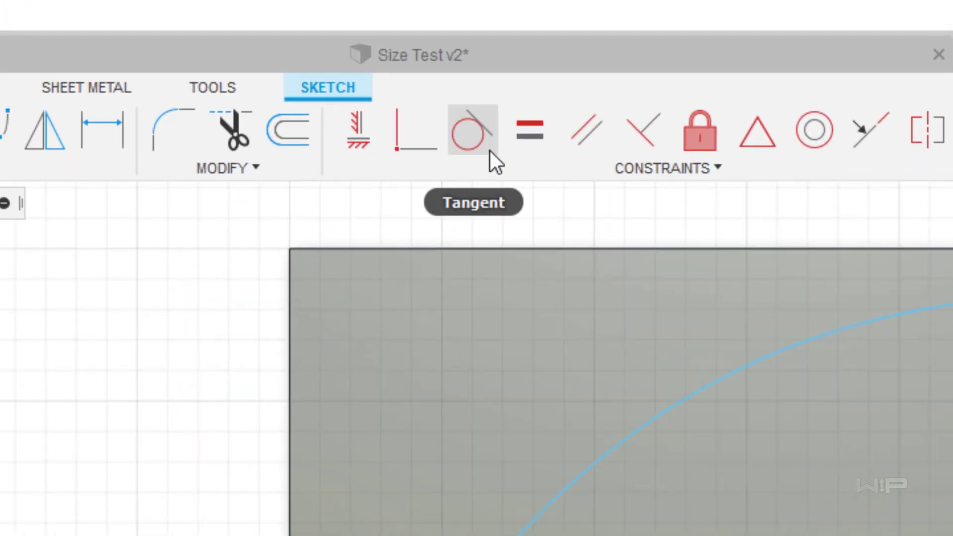
pyautogui.click(460, 119)
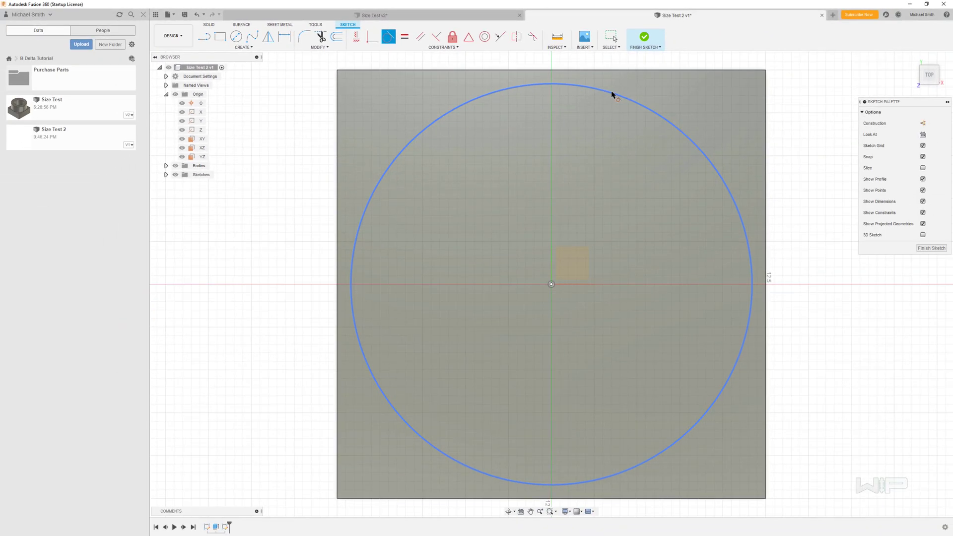
pyautogui.click(611, 93)
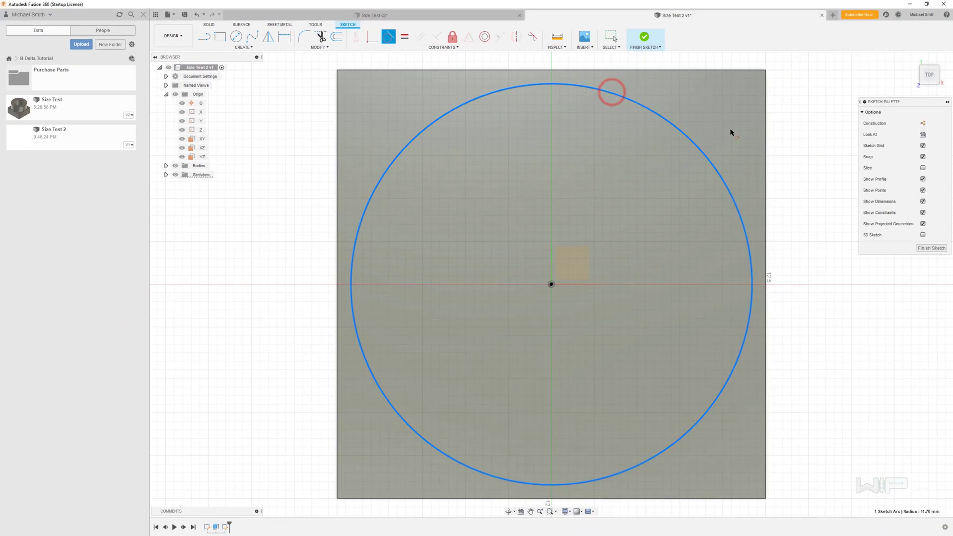
pyautogui.click(766, 145)
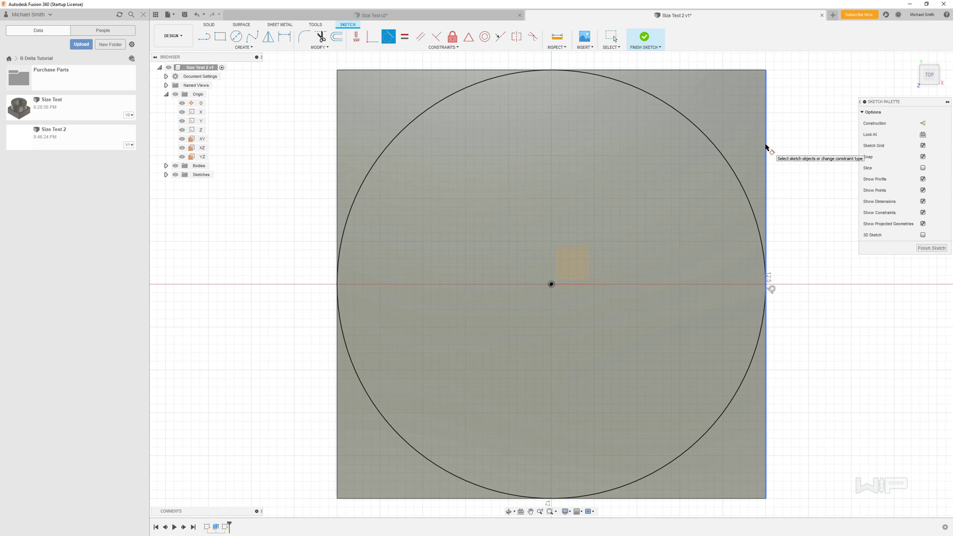
pyautogui.press('Escape')
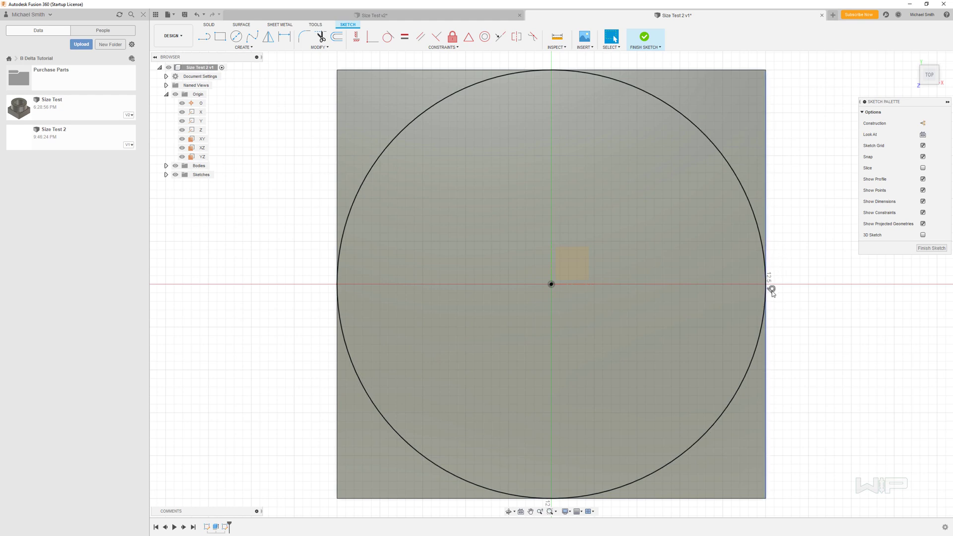
# Examine the tangent circle and the projected edges of the top face by selecting them from an angled view
pyautogui.click(763, 252)
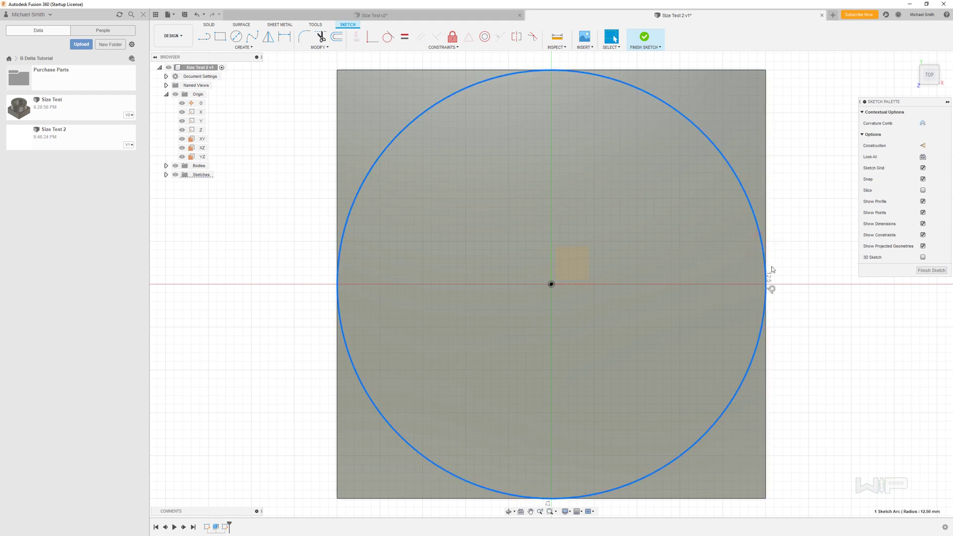
pyautogui.doubleClick(766, 223)
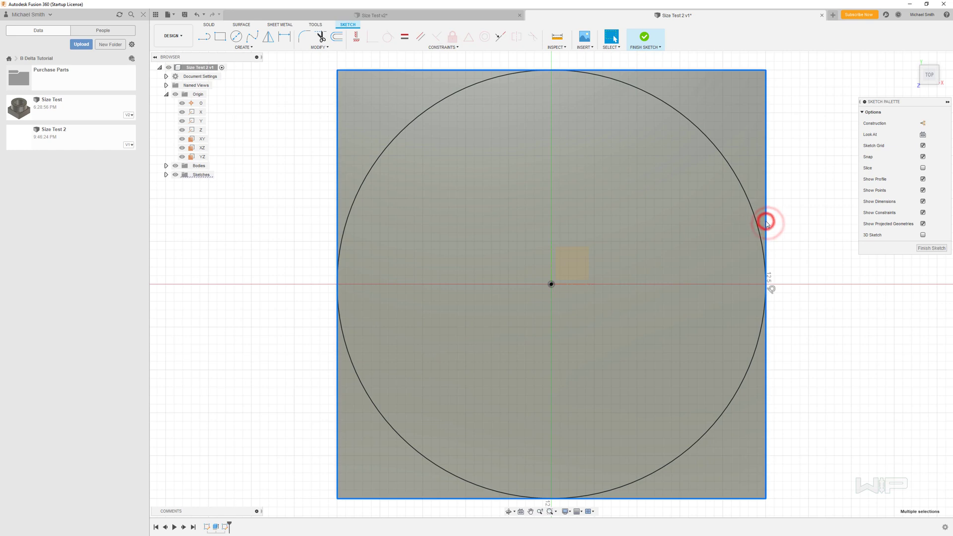
pyautogui.moveTo(767, 223)
pyautogui.keyDown('shift'); pyautogui.mouseDown(button='middle')
pyautogui.moveTo(770, 215)
pyautogui.moveTo(751, 213)
pyautogui.mouseUp(button='middle'); pyautogui.keyUp('shift')
pyautogui.click(836, 309)
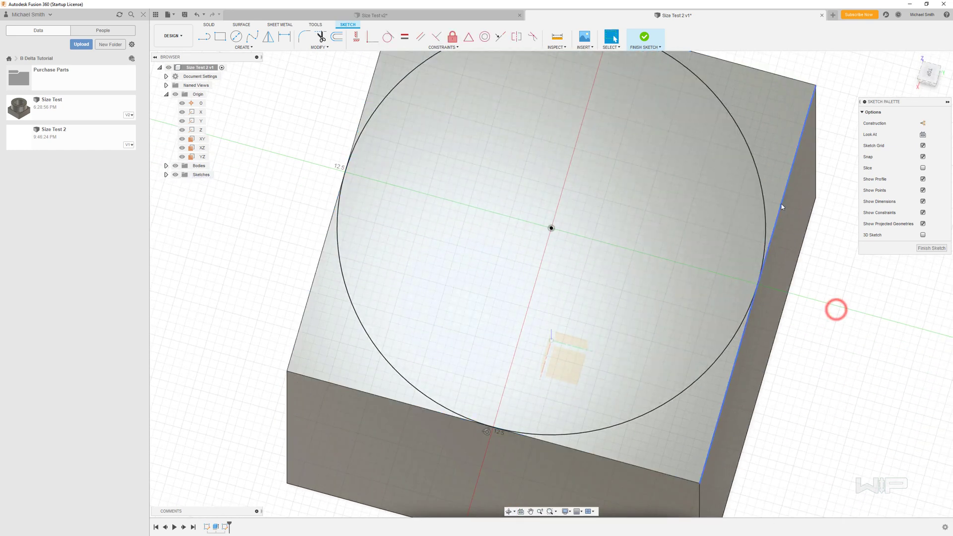
pyautogui.click(782, 206)
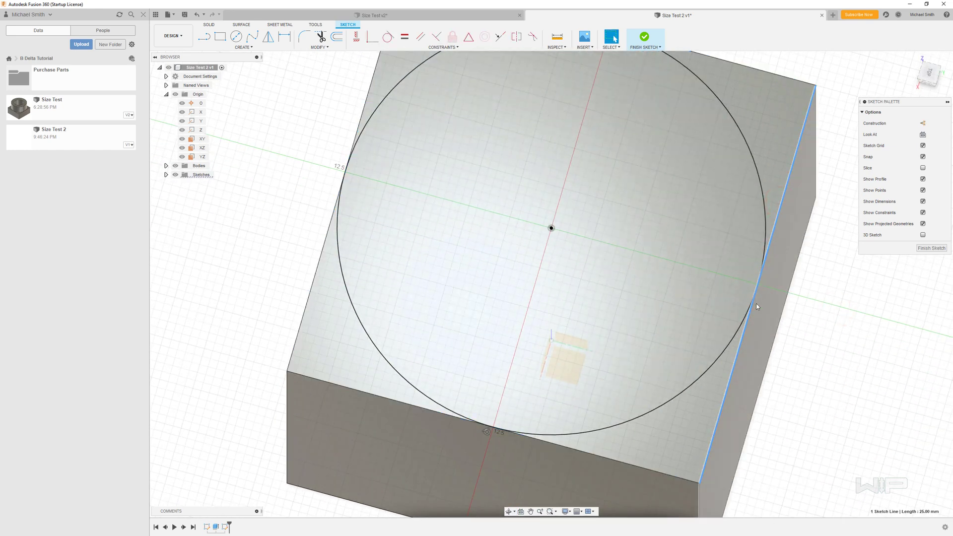
pyautogui.click(304, 117)
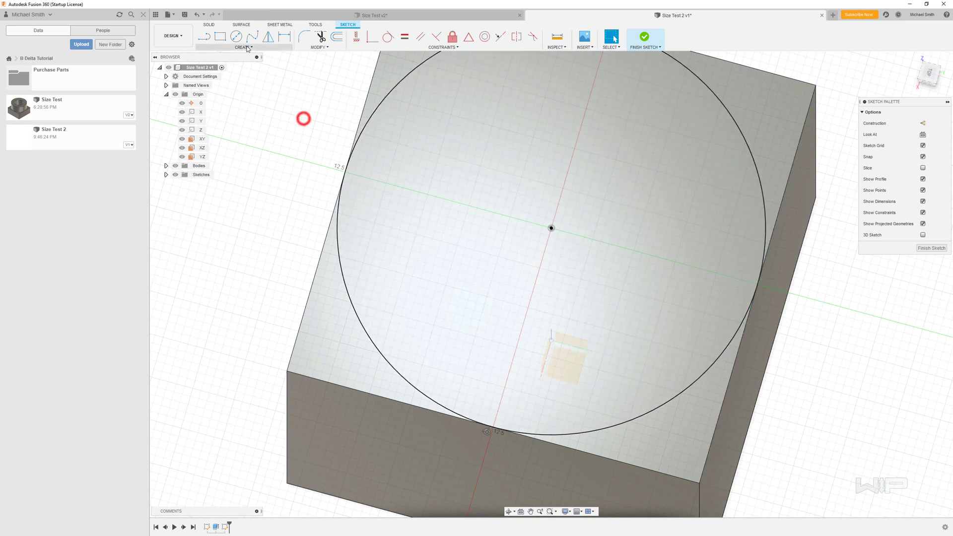
# Draw a second circle from the origin out to a corner of the top face, and delete it again
pyautogui.click(236, 38)
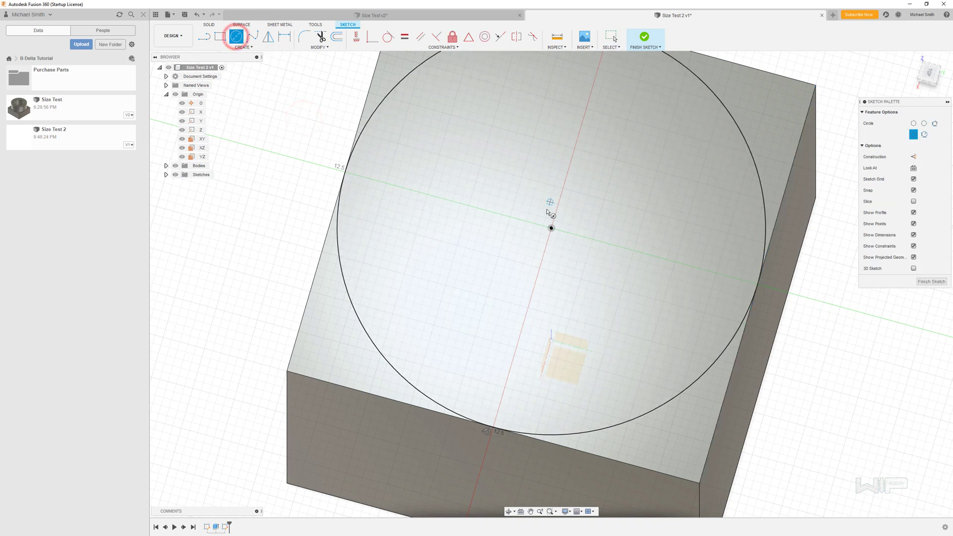
pyautogui.click(552, 227)
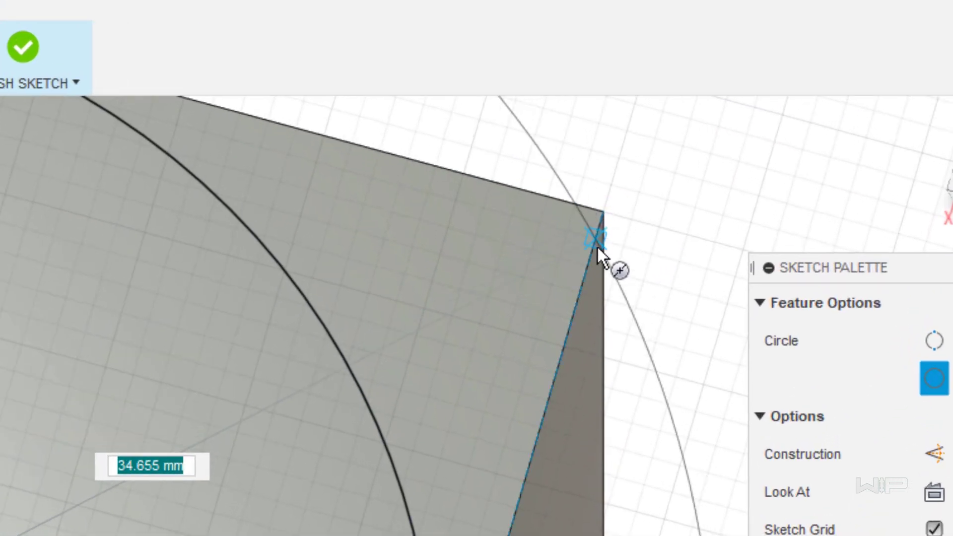
pyautogui.click(606, 207)
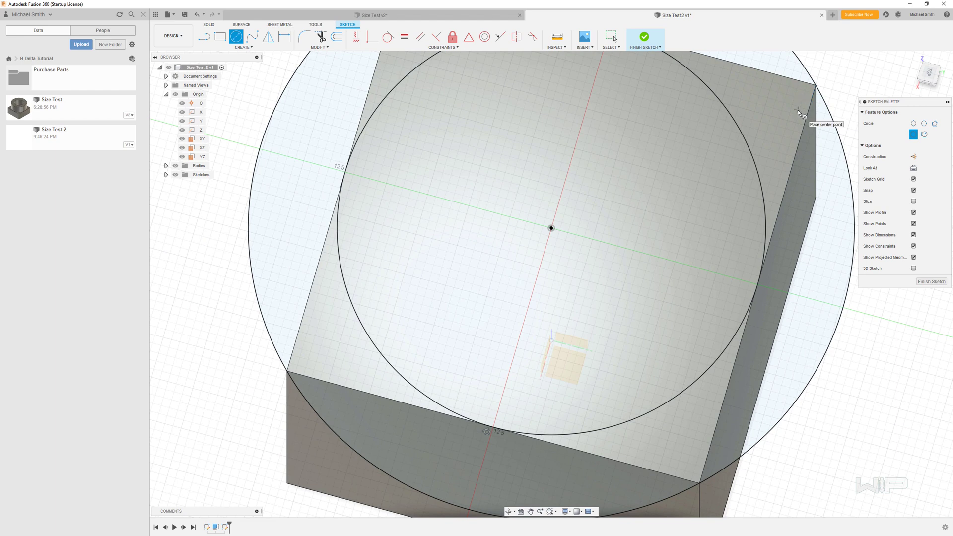
pyautogui.press('Escape')
pyautogui.click(829, 108)
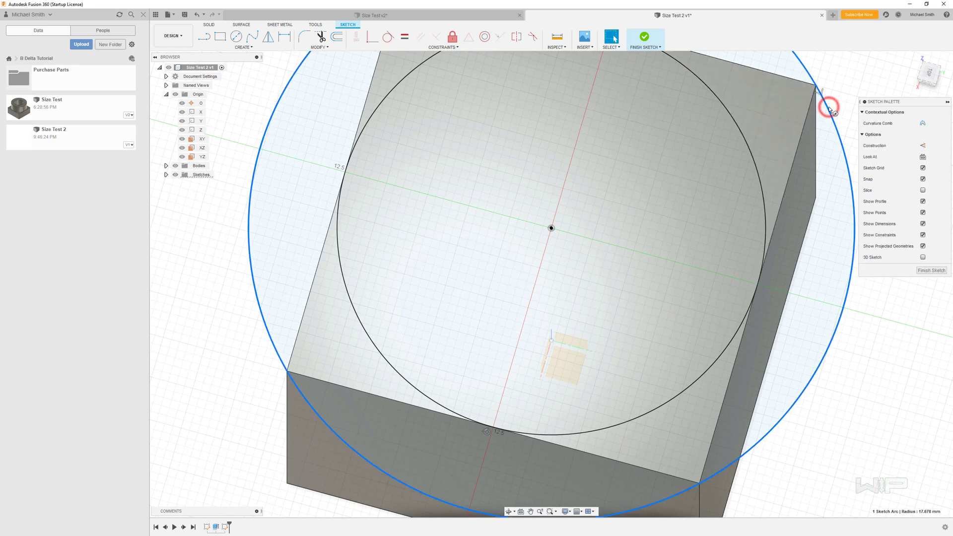
pyautogui.press('Delete')
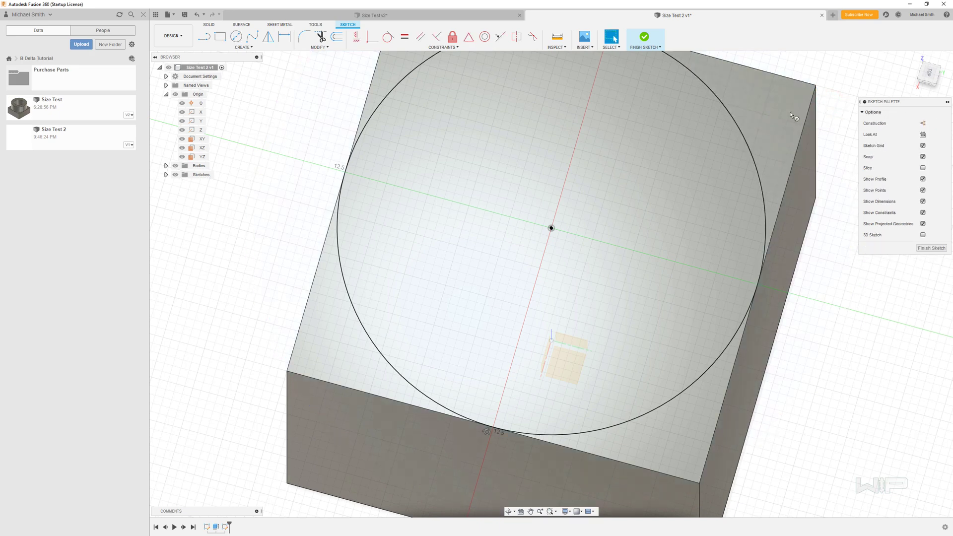
# Extrude the tangent circle's profile 25 mm upward from the top face, joined to the cube
pyautogui.scroll(-5, 644, 202)
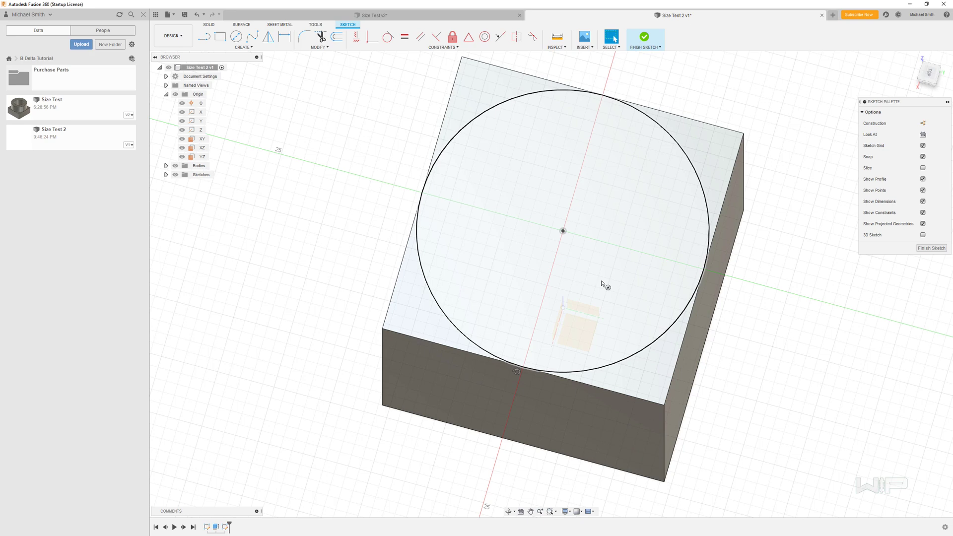
pyautogui.click(602, 282)
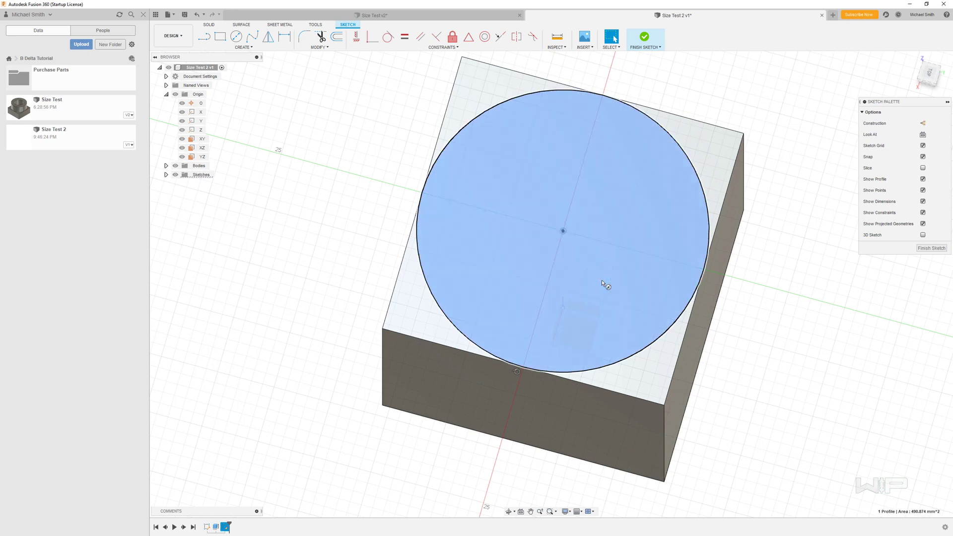
pyautogui.moveTo(638, 319)
pyautogui.keyDown('shift'); pyautogui.mouseDown(button='middle')
pyautogui.moveTo(618, 303)
pyautogui.moveTo(638, 309)
pyautogui.moveTo(628, 306)
pyautogui.mouseUp(button='middle'); pyautogui.keyUp('shift')
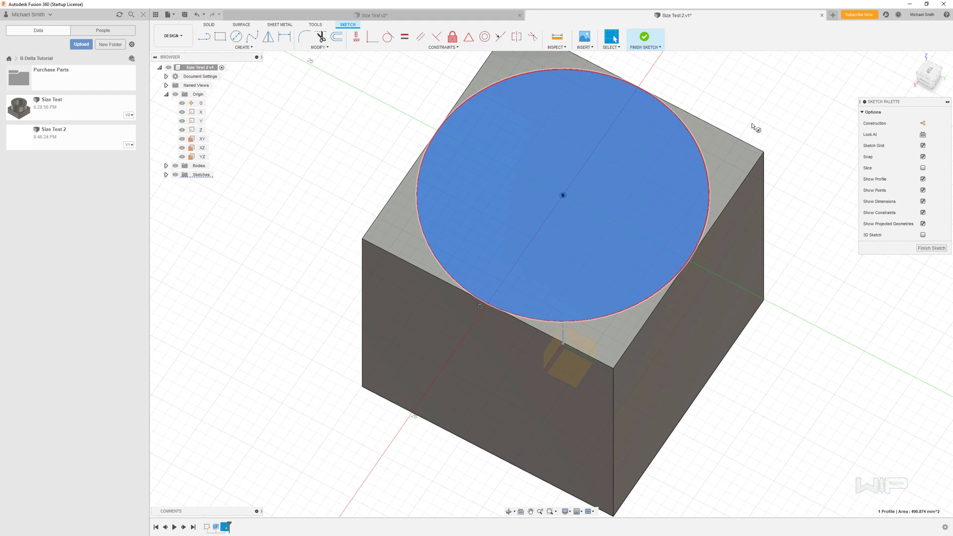
pyautogui.press('e')
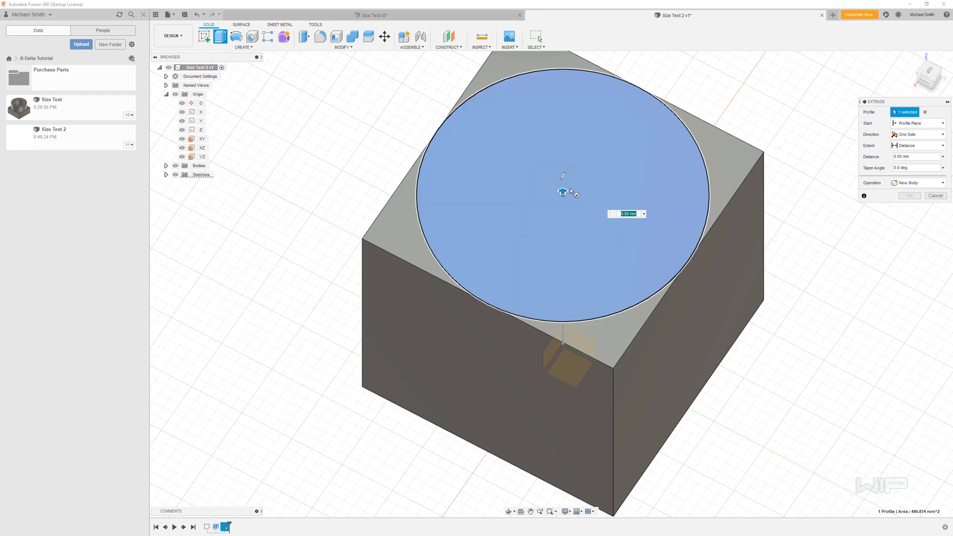
pyautogui.moveTo(563, 191); pyautogui.dragTo(561, 147)
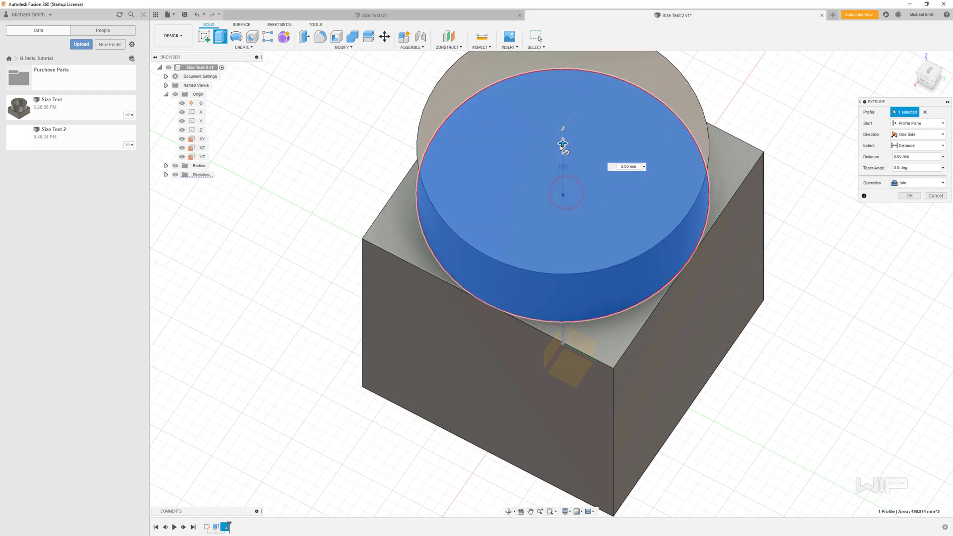
pyautogui.click(625, 166)
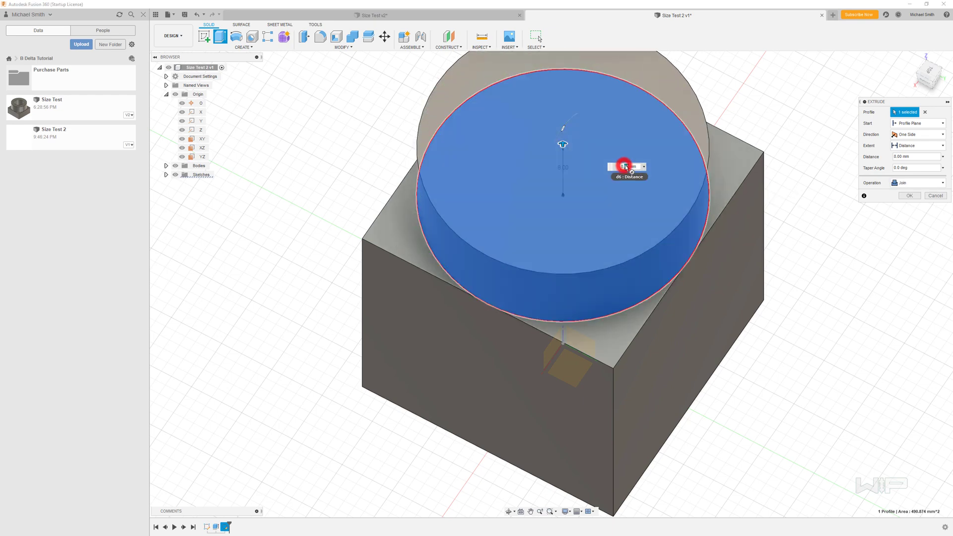
pyautogui.press('BackSpace')
pyautogui.write('25')
pyautogui.press('Return')
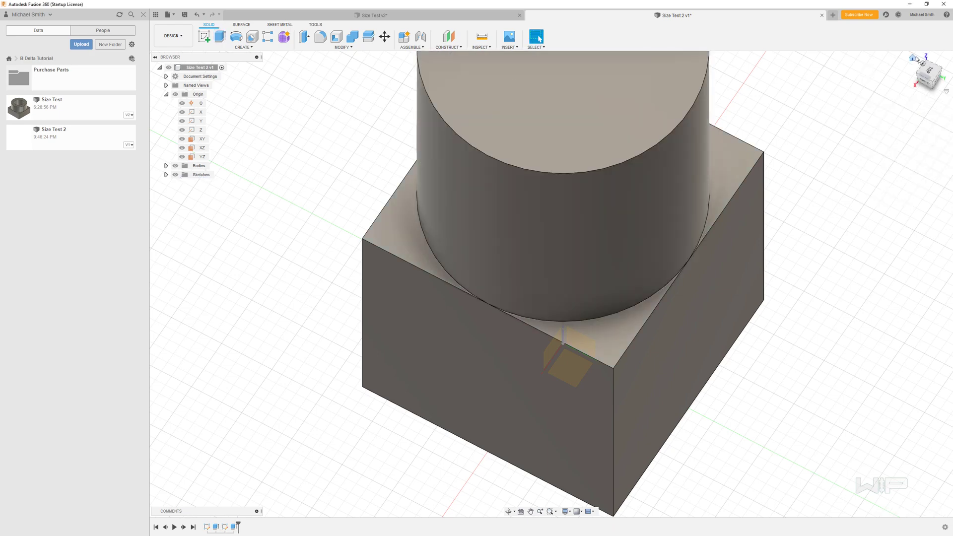
# Edit the cube's extrusion in the design history and set its distance to 10 mm
pyautogui.click(914, 58)
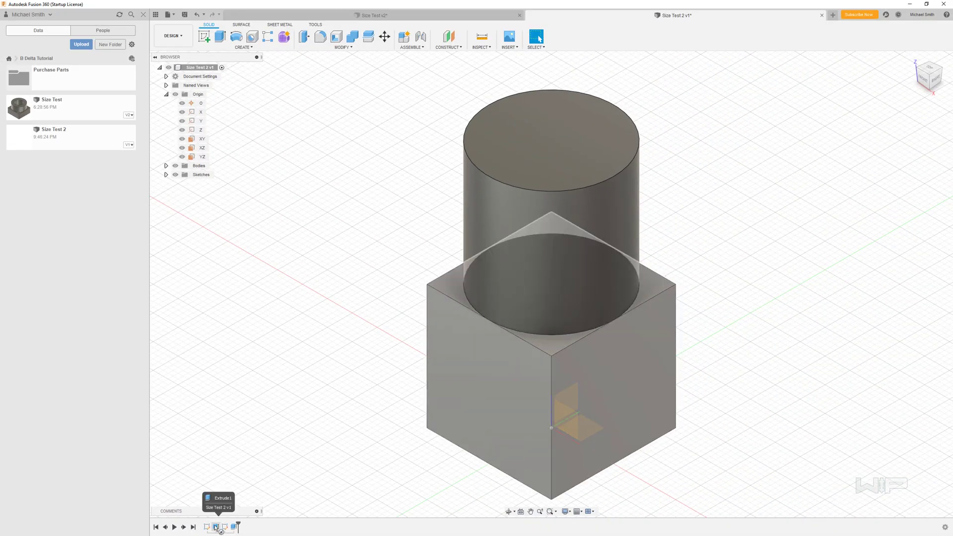
pyautogui.doubleClick(217, 527)
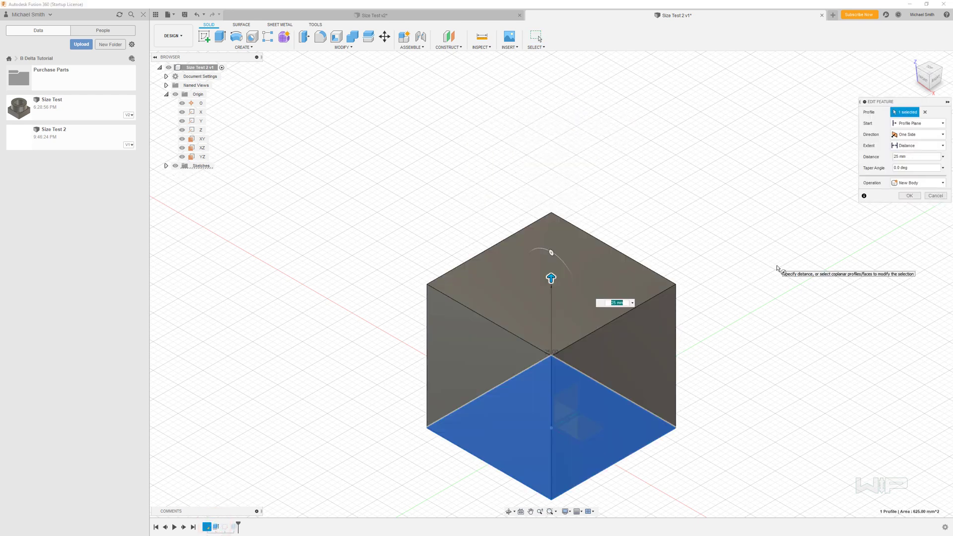
pyautogui.write('10')
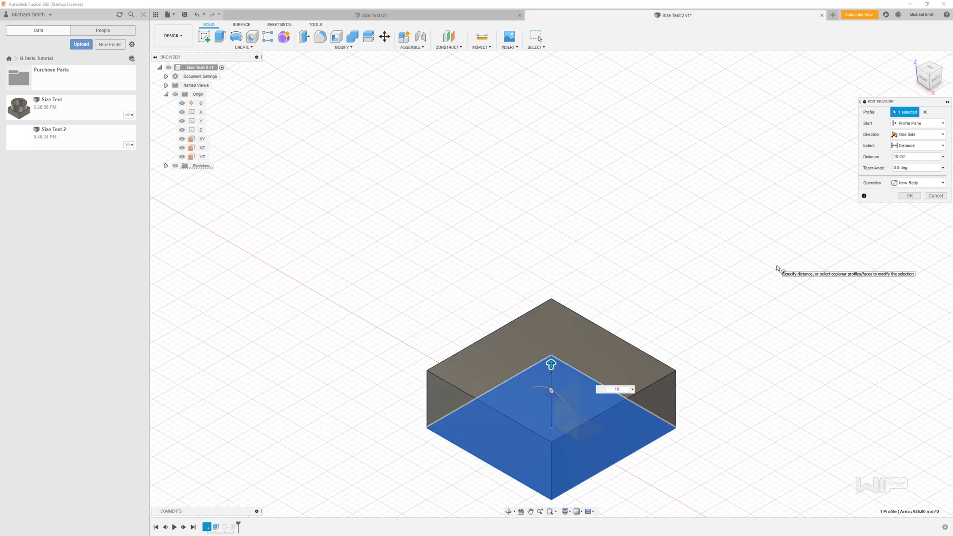
pyautogui.press('Return')
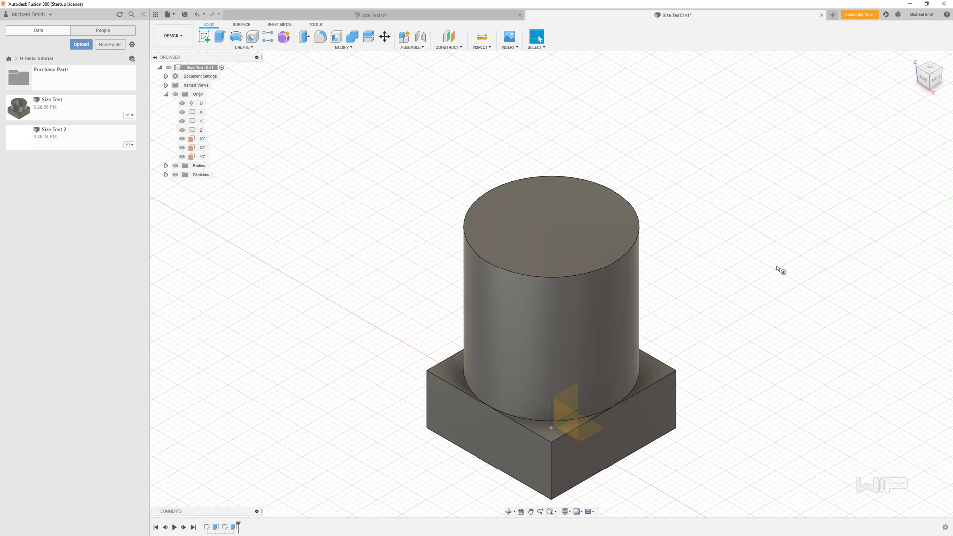
# Add a 15 mm diameter circle centred on the origin to the cylinder's profile sketch and finish the sketch
pyautogui.click(225, 526)
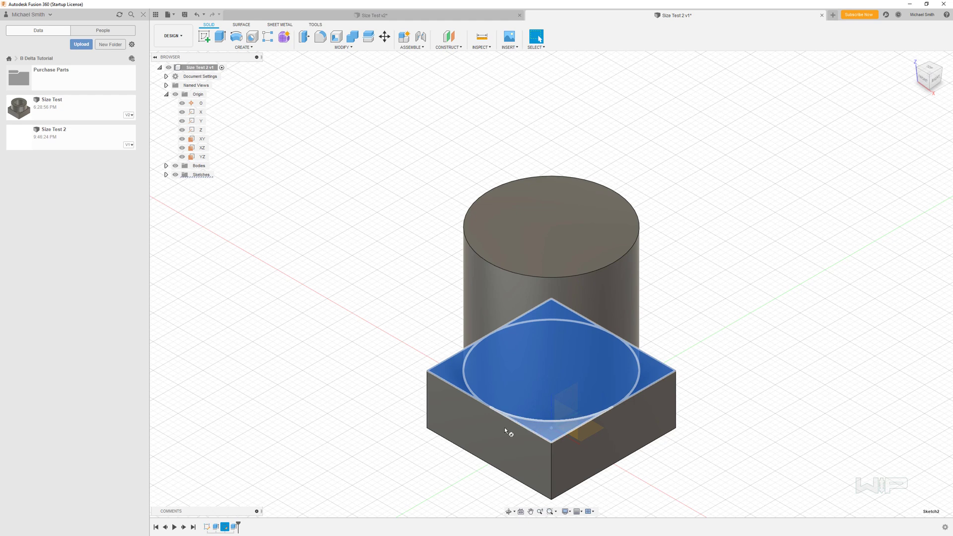
pyautogui.click(295, 484)
pyautogui.press('F6')
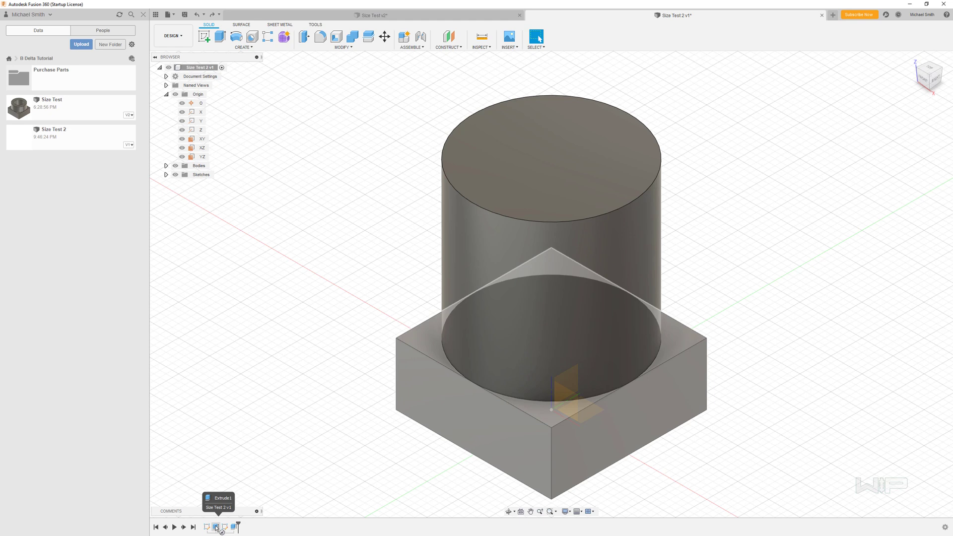
pyautogui.click(281, 496)
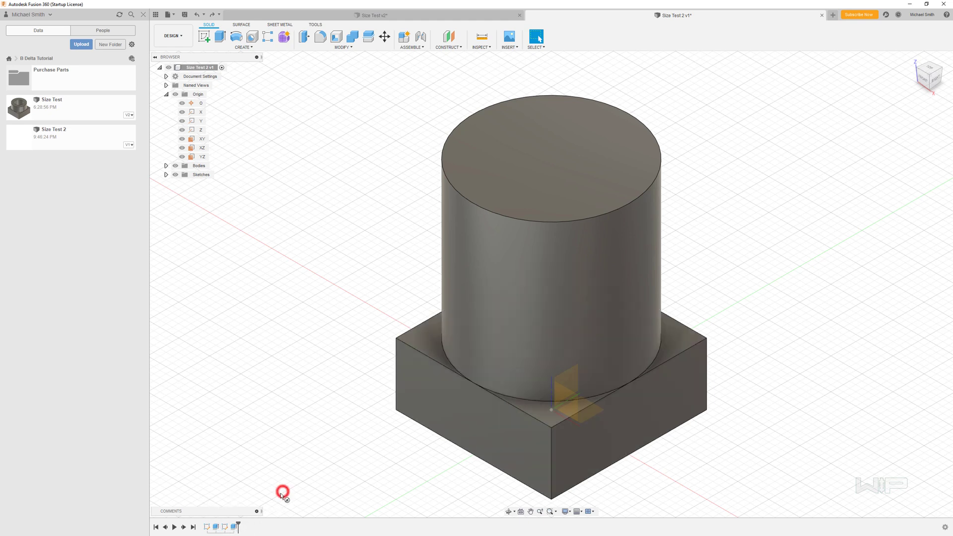
pyautogui.rightClick(225, 528)
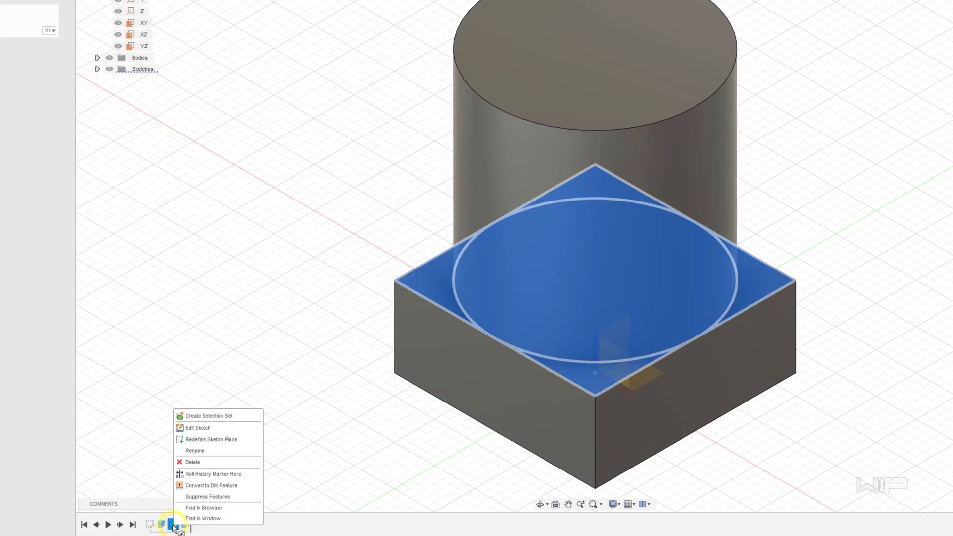
pyautogui.click(210, 429)
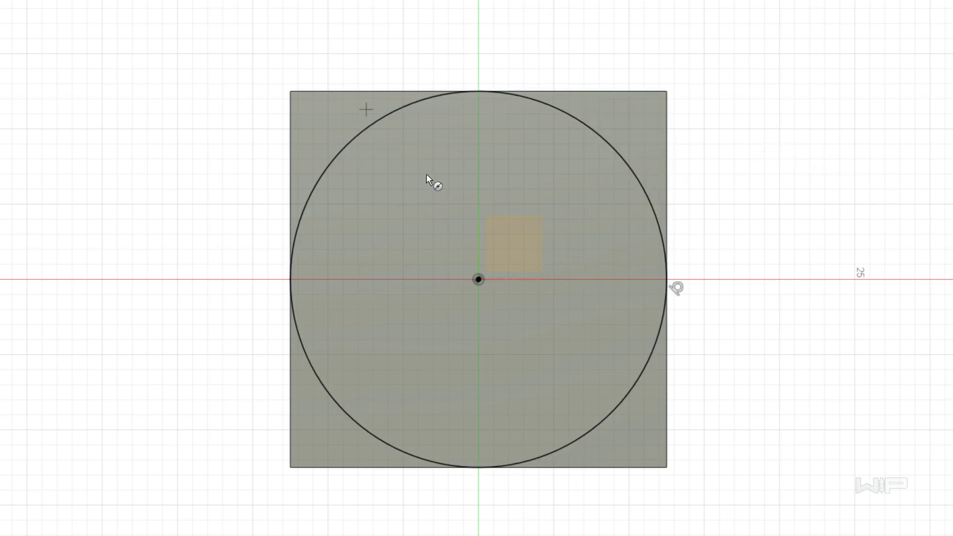
pyautogui.click(478, 278)
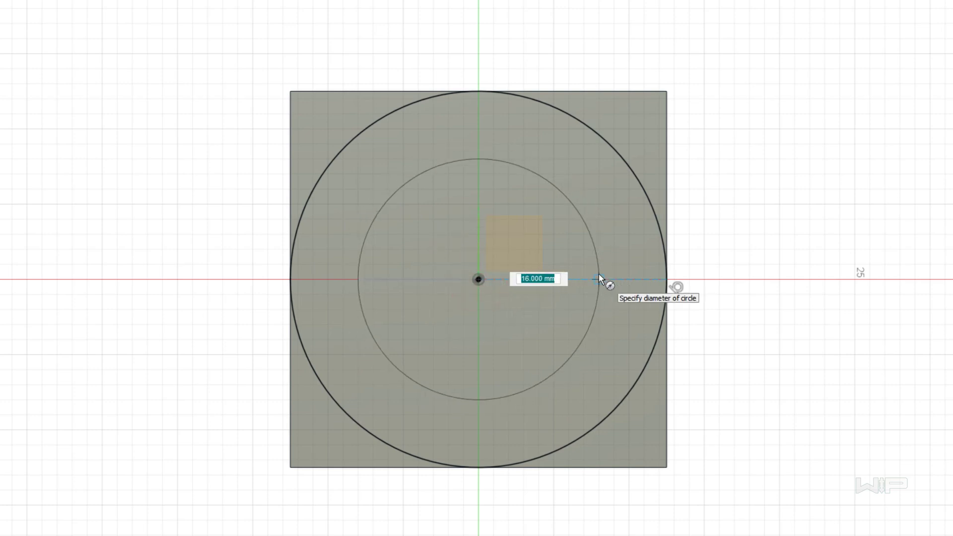
pyautogui.write('15')
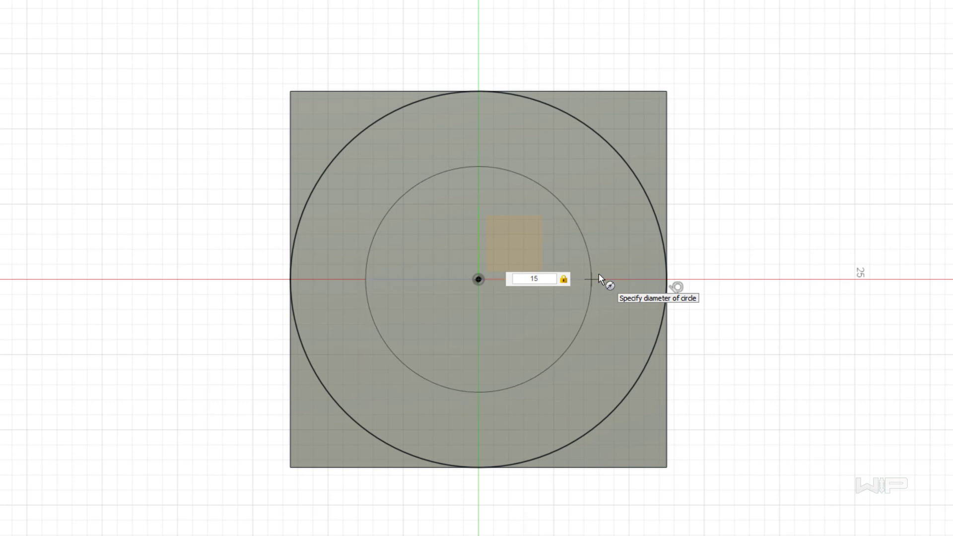
pyautogui.press('Return')
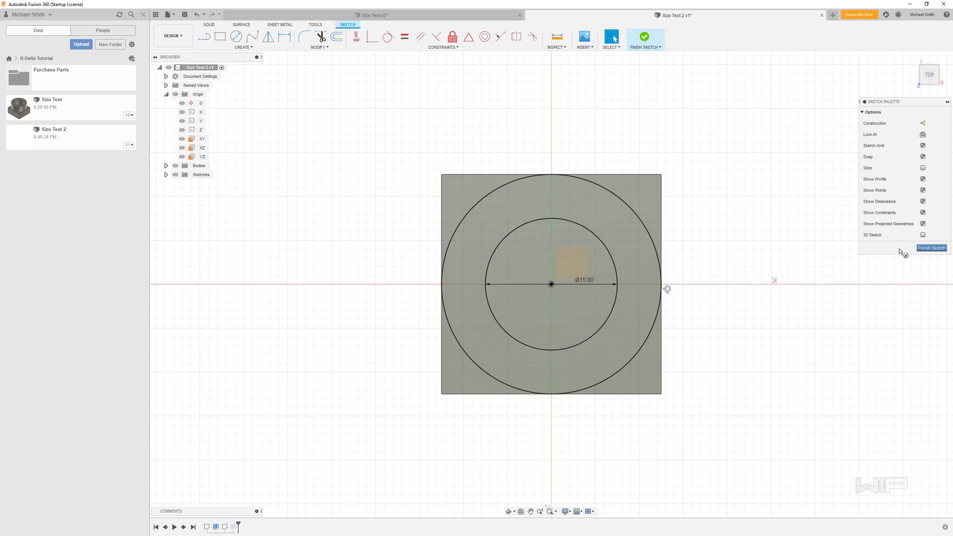
pyautogui.click(926, 251)
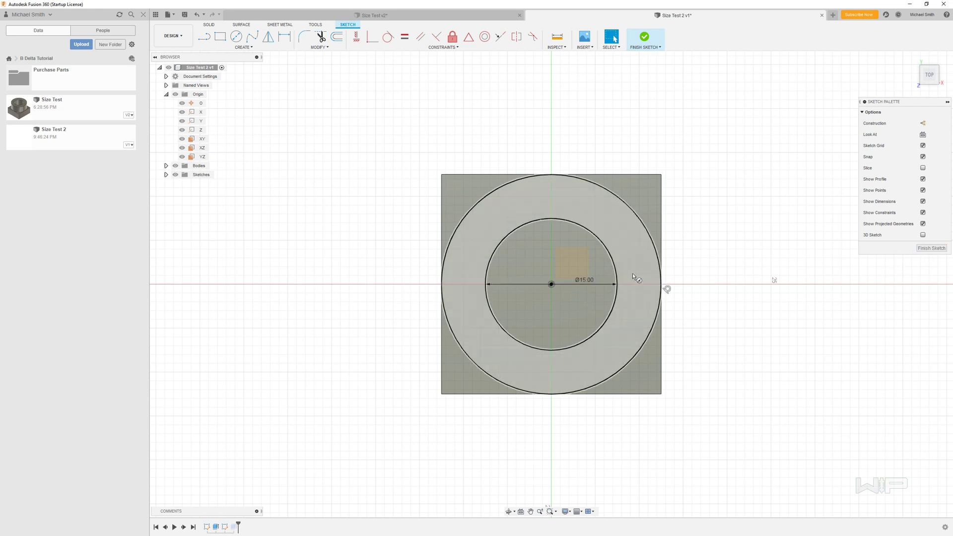
pyautogui.click(931, 248)
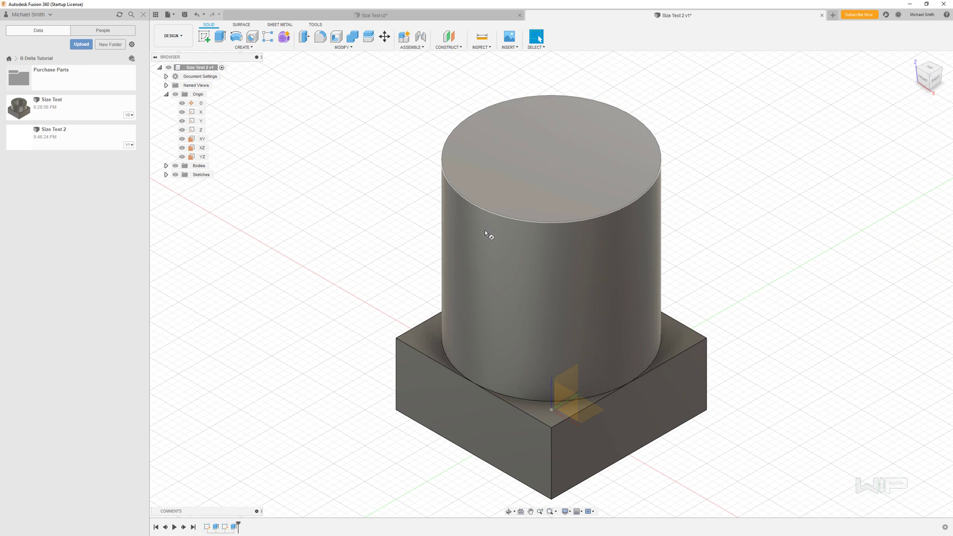
# Edit the cylinder's extrusion and remove the inner circle from its profiles, so that only the outer ring is extruded
pyautogui.rightClick(237, 527)
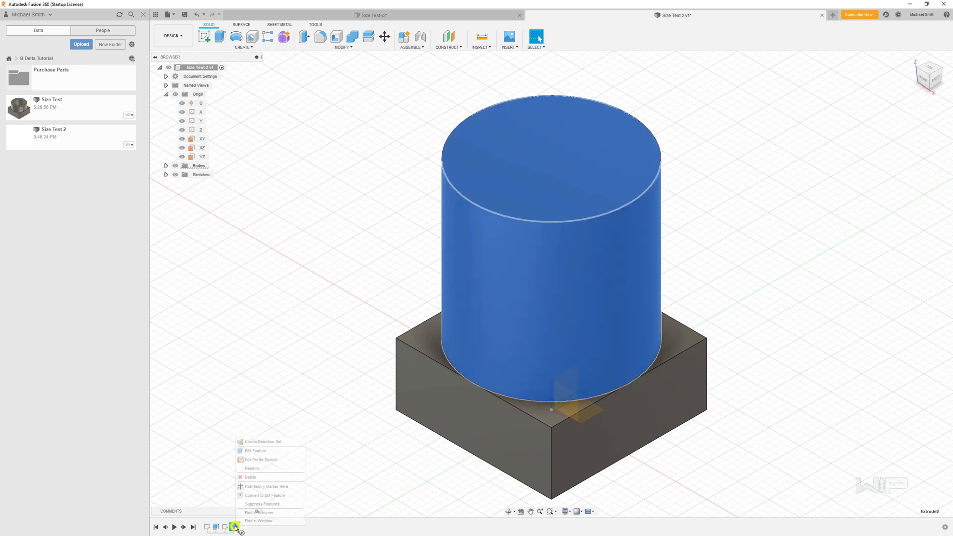
pyautogui.click(269, 454)
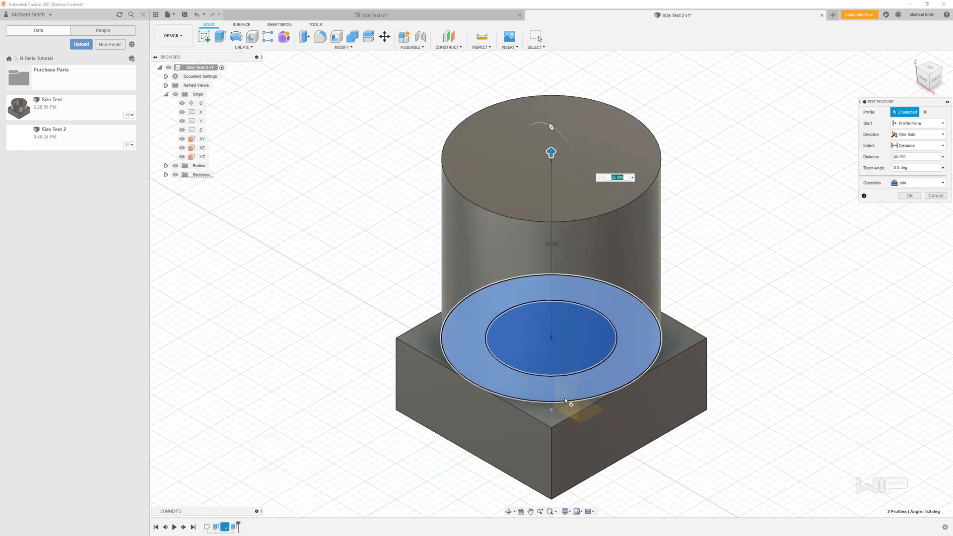
pyautogui.click(575, 358)
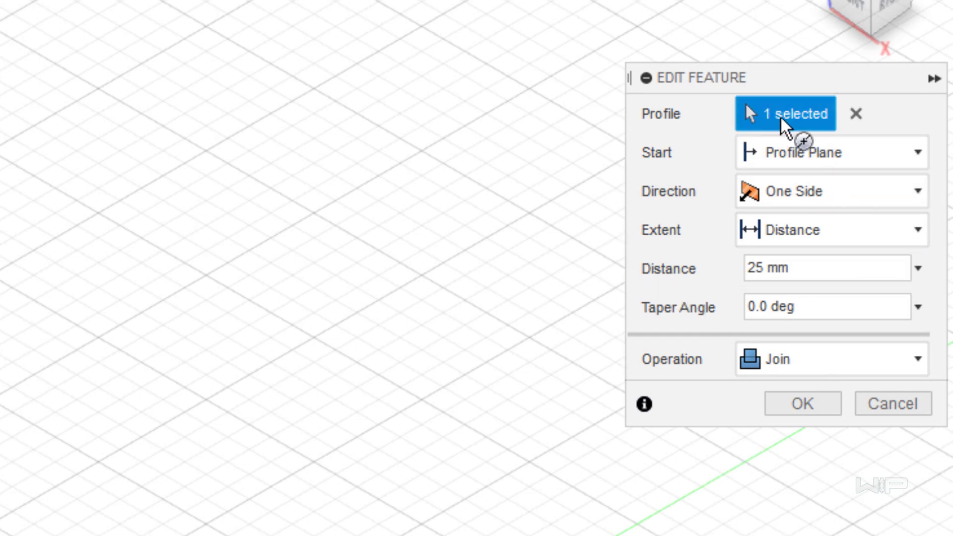
pyautogui.click(795, 113)
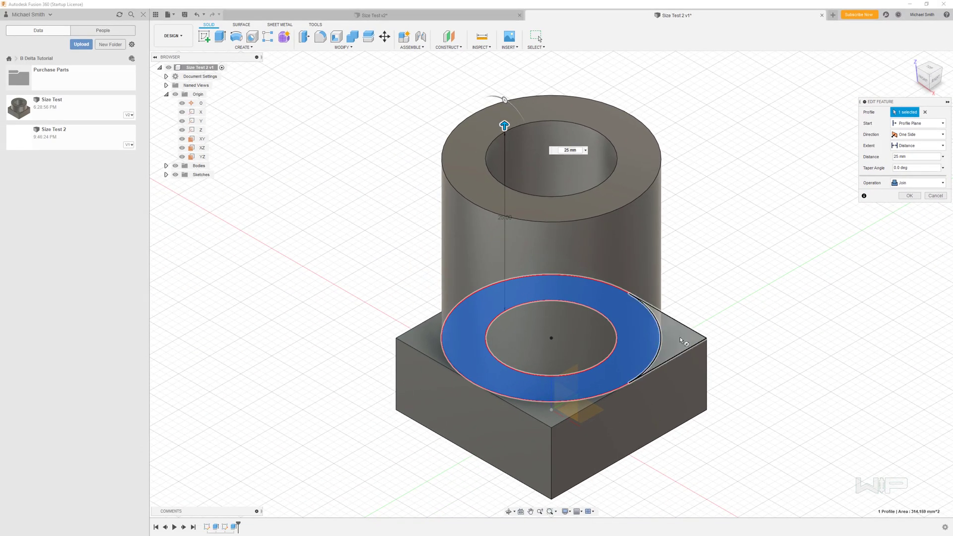
# Add the corner region beside the ring to the extrusion's profiles and remove it again, twice
pyautogui.click(683, 341)
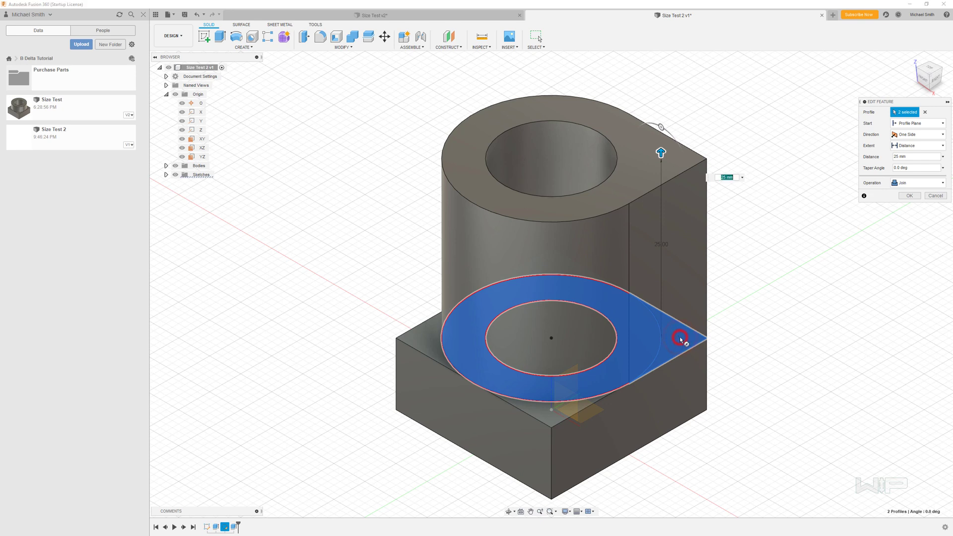
pyautogui.click(678, 349)
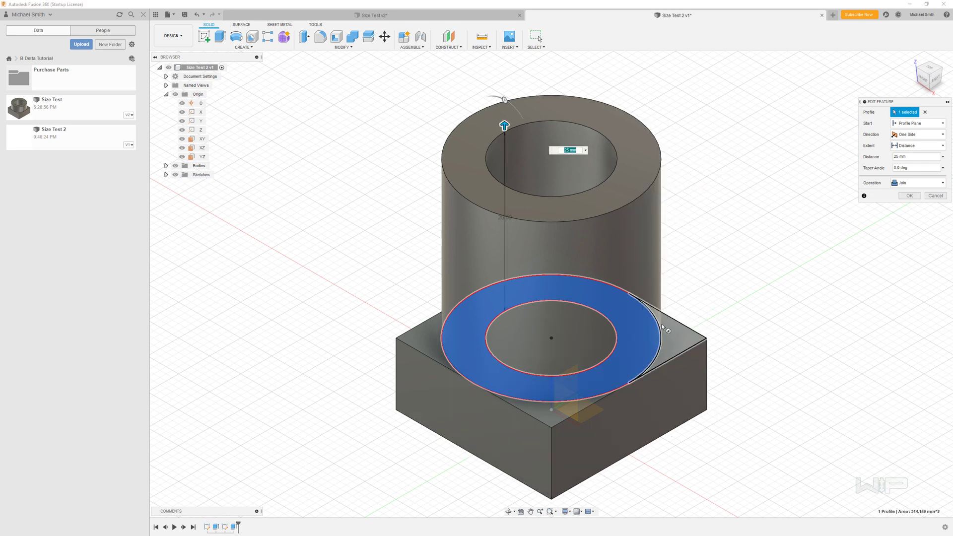
pyautogui.click(668, 347)
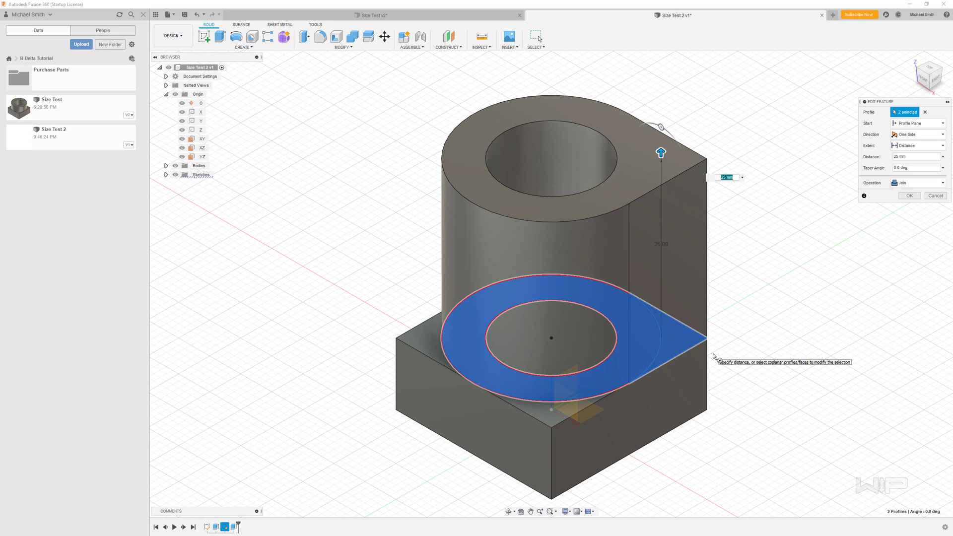
pyautogui.click(690, 343)
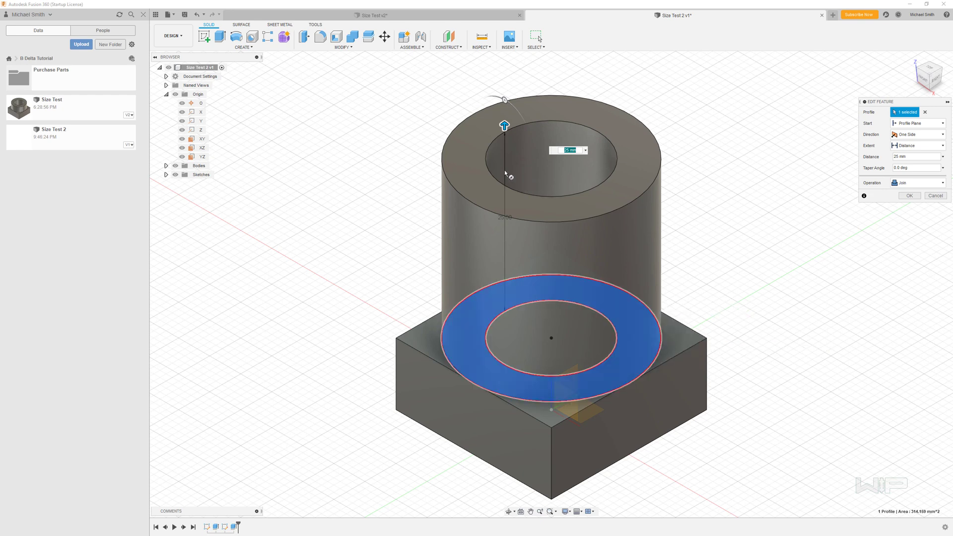
# Set the ring extrusion's distance to 10 mm and inspect its top face from above
pyautogui.write('10')
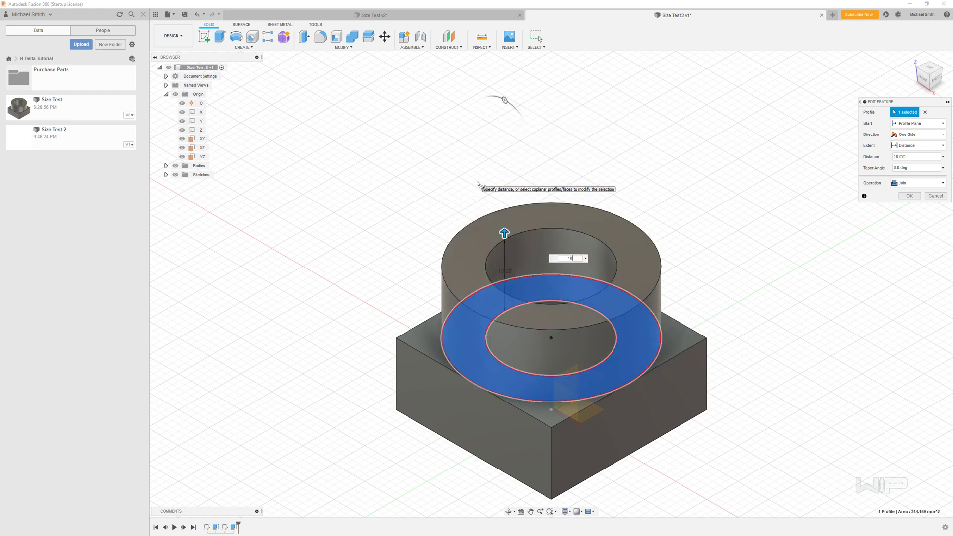
pyautogui.press('Return')
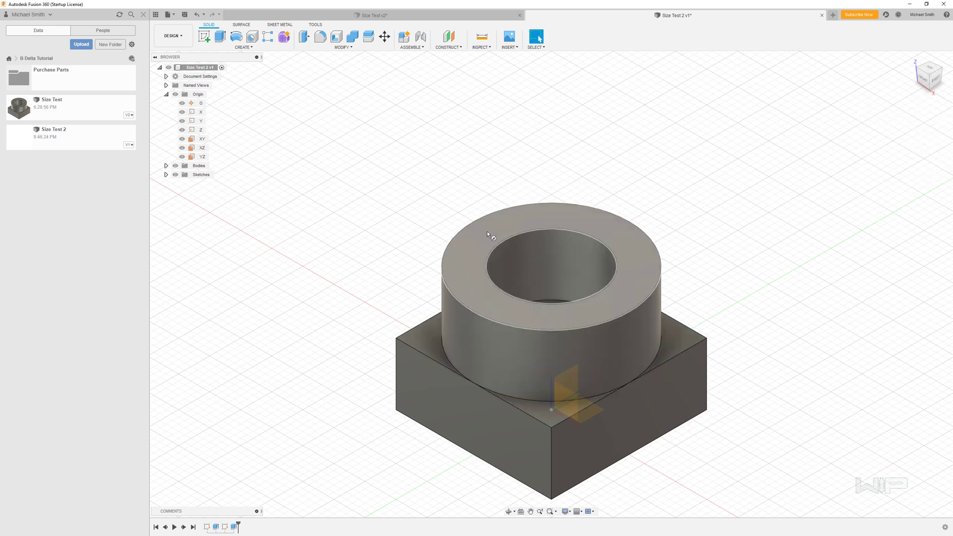
pyautogui.click(487, 231)
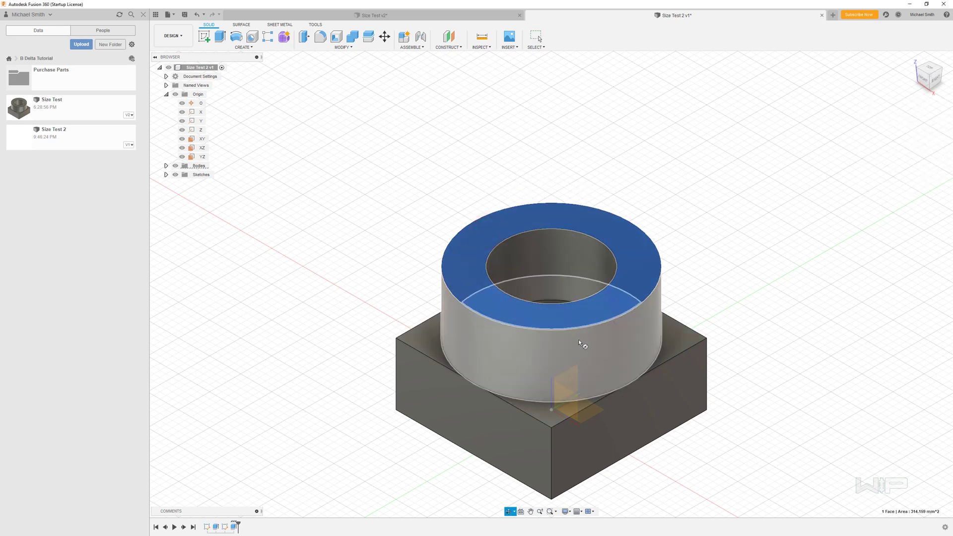
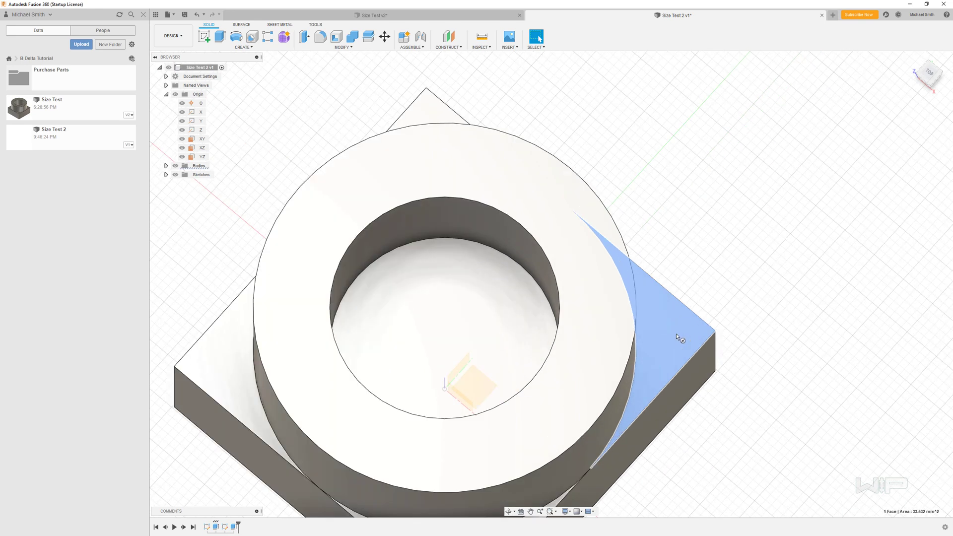
pyautogui.click(760, 413)
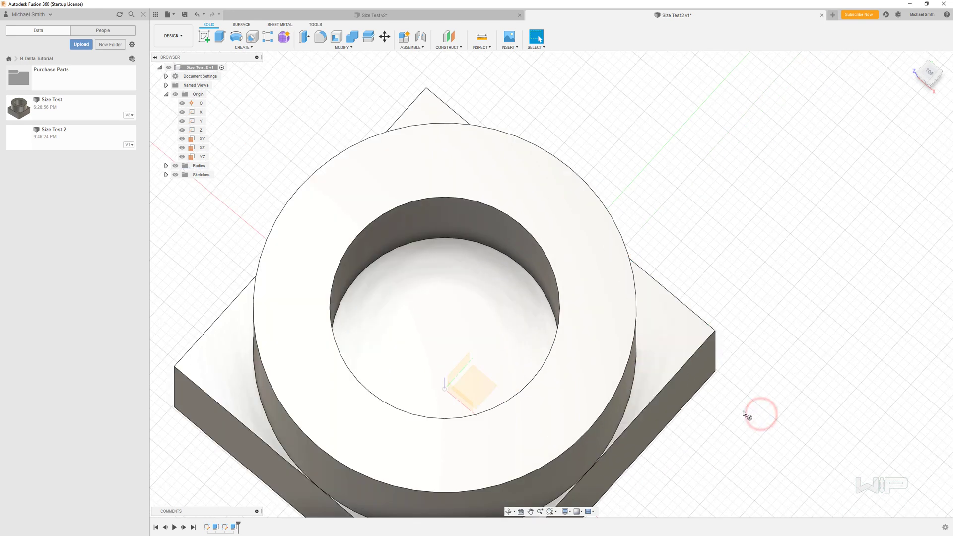
# Start extruding the circular floor face inside the ring 4.5 mm downward into the base as a cut
pyautogui.click(428, 281)
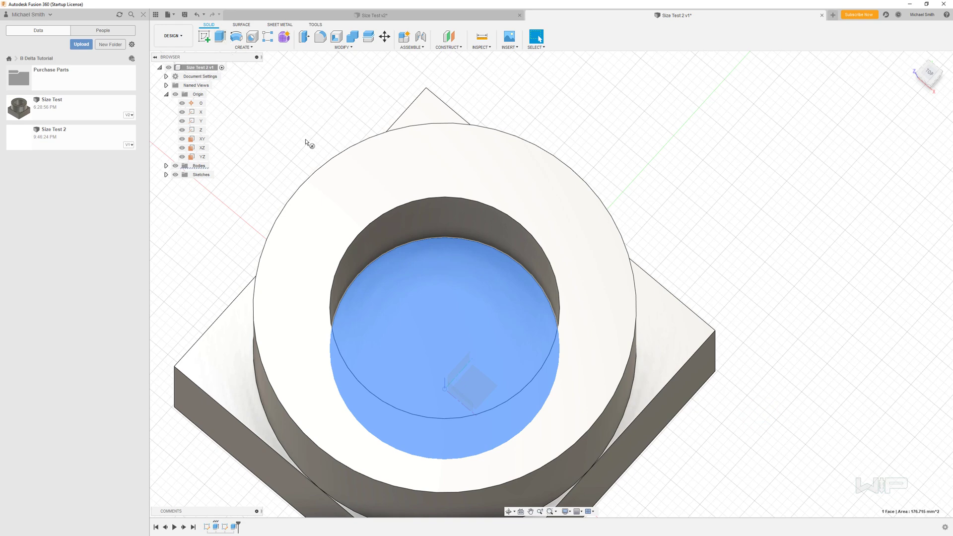
pyautogui.press('e')
pyautogui.moveTo(342, 509); pyautogui.dragTo(487, 374, button='middle')
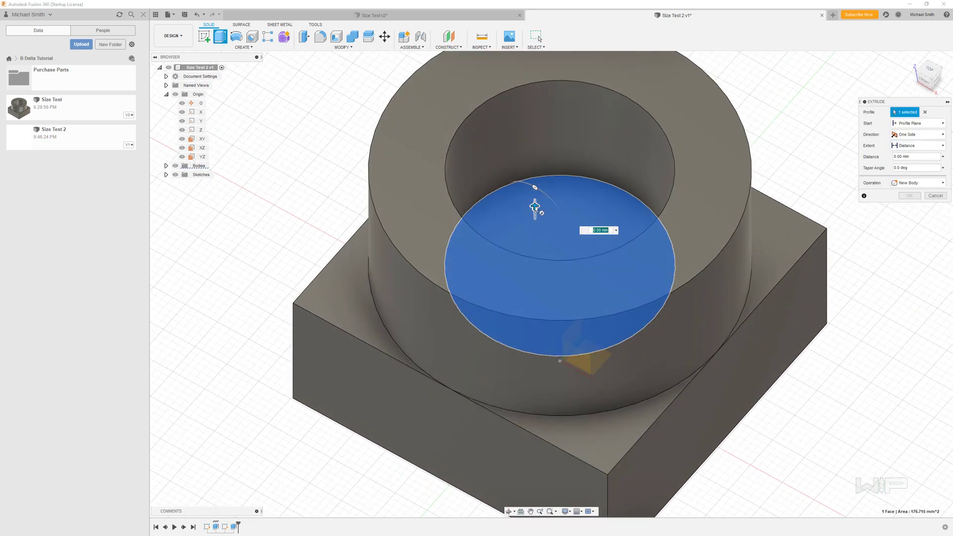
pyautogui.moveTo(535, 207); pyautogui.dragTo(535, 258)
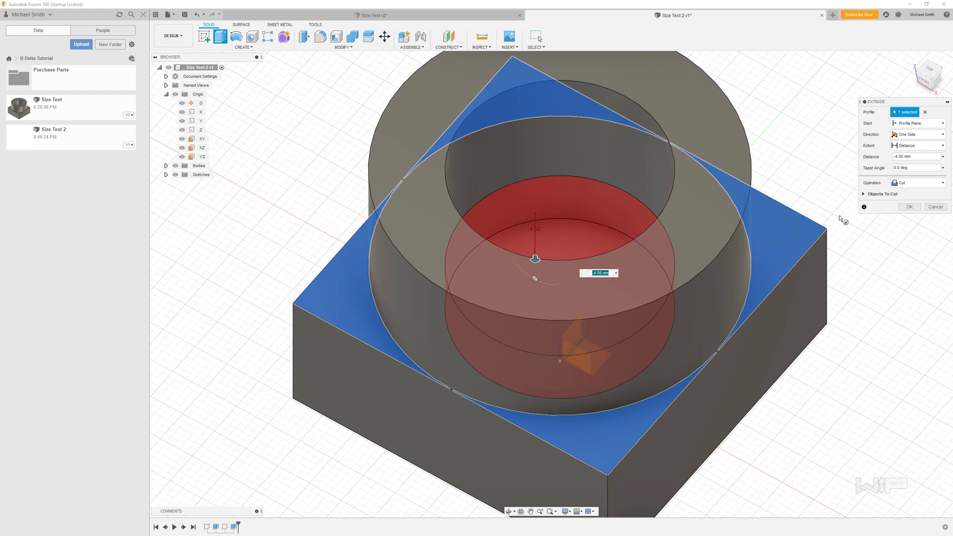
# Try Intersect and New Body as the circular extrusion's operation, extend it 17.5 mm downward, and switch the operation back to Cut
pyautogui.click(913, 183)
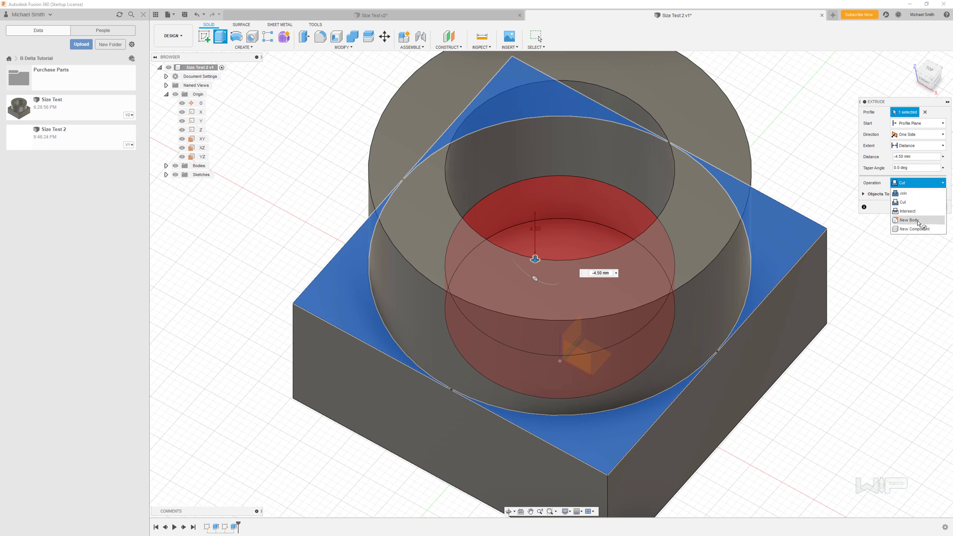
pyautogui.click(916, 211)
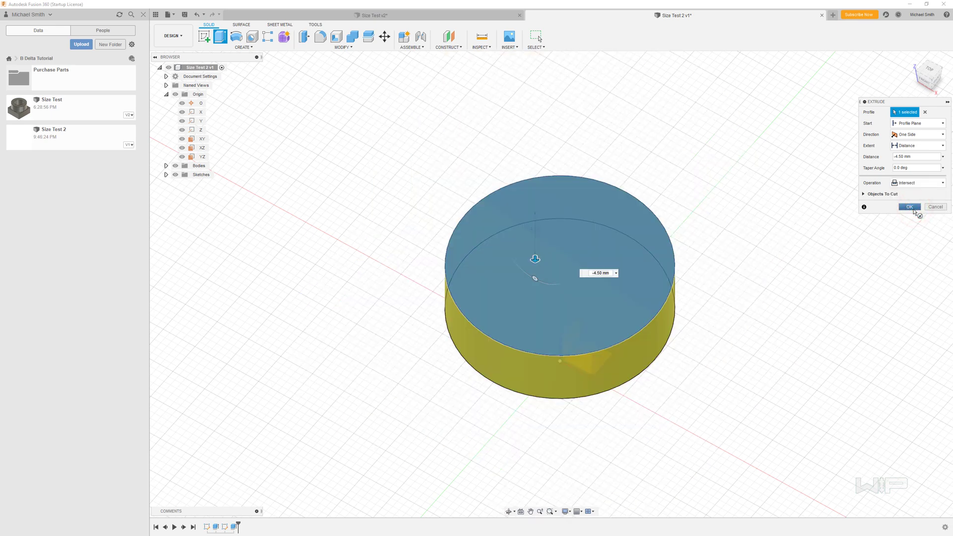
pyautogui.click(921, 184)
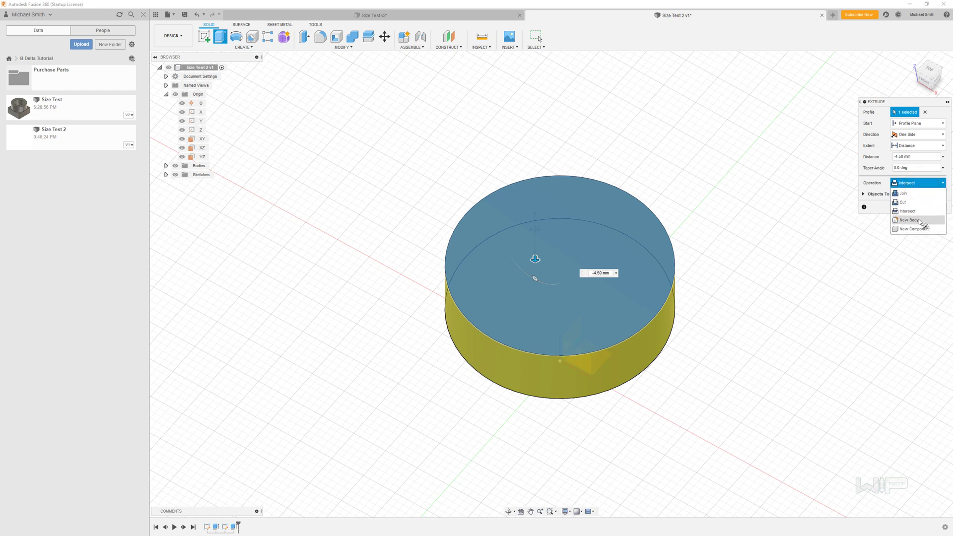
pyautogui.click(919, 220)
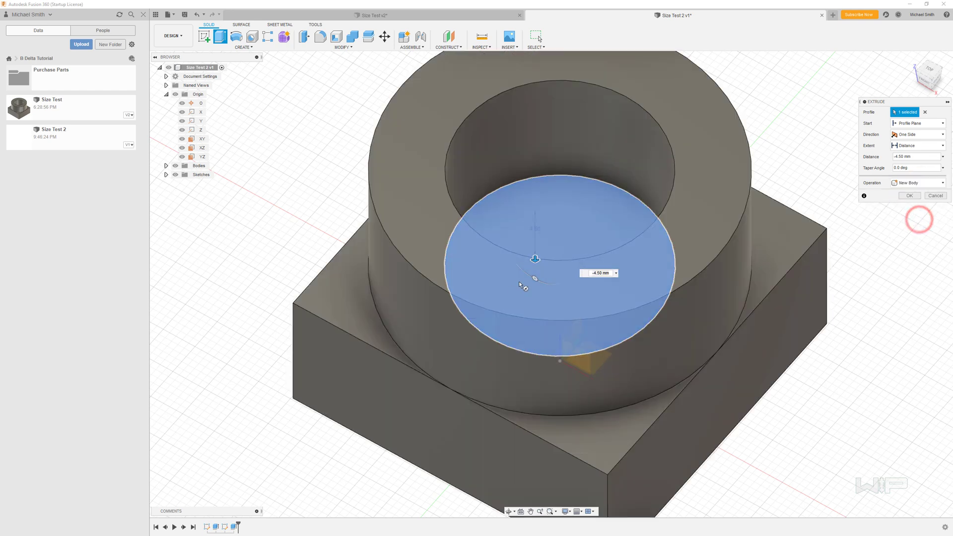
pyautogui.moveTo(533, 261); pyautogui.dragTo(538, 384)
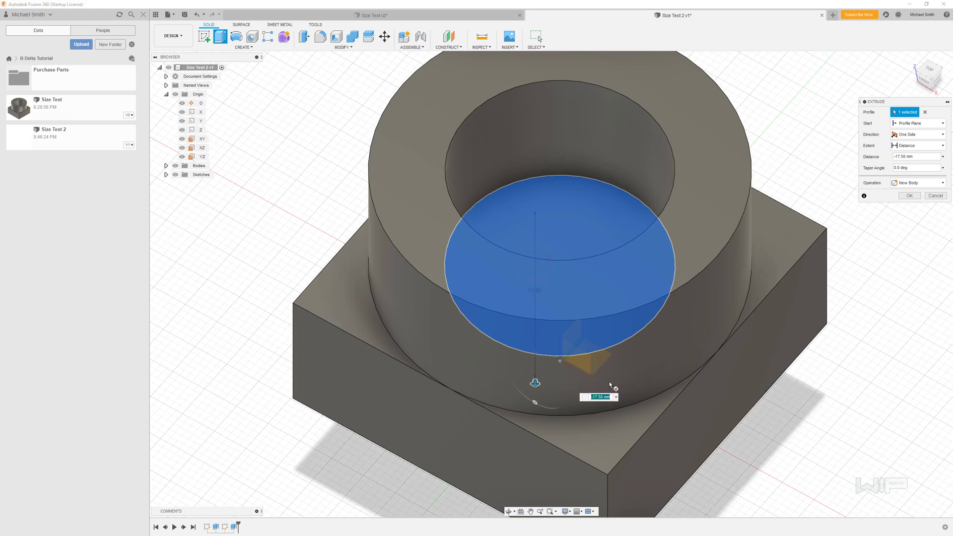
pyautogui.click(917, 183)
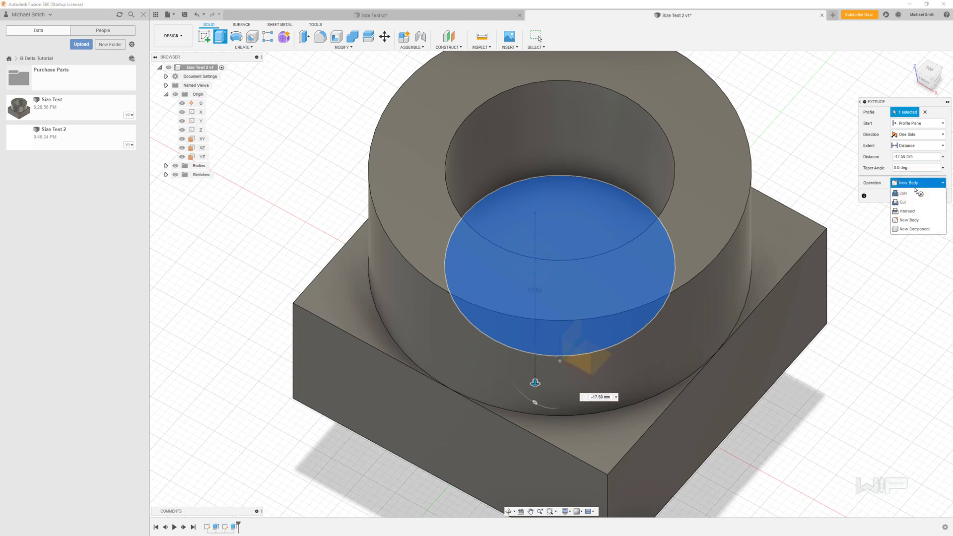
pyautogui.click(908, 202)
pyautogui.click(910, 206)
# Vary the circular cut's depth through the base, trying 20.5 mm, 9 mm and 12 mm downward
pyautogui.keyDown('shift'); pyautogui.moveTo(647, 416); pyautogui.dragTo(670, 226, button='middle'); pyautogui.keyUp('shift')
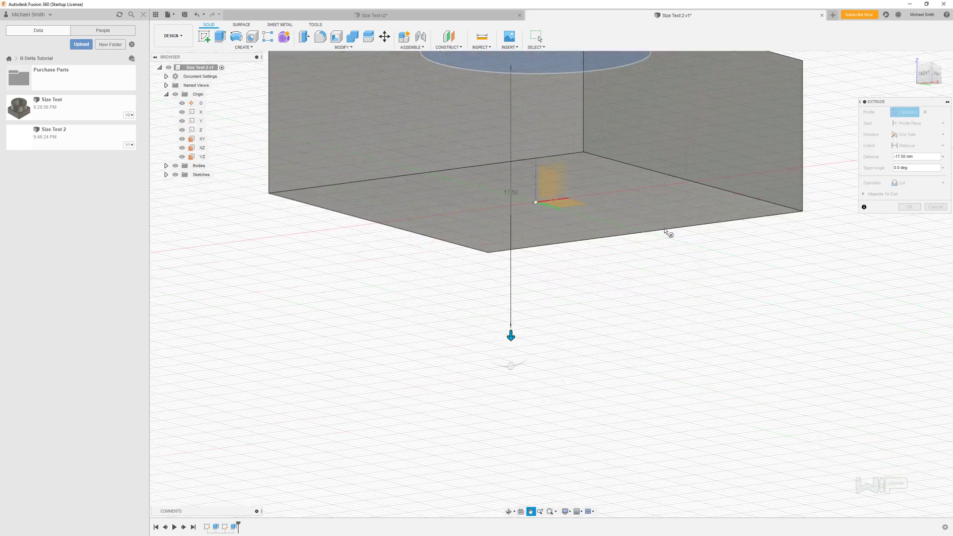
pyautogui.moveTo(512, 337); pyautogui.dragTo(508, 378)
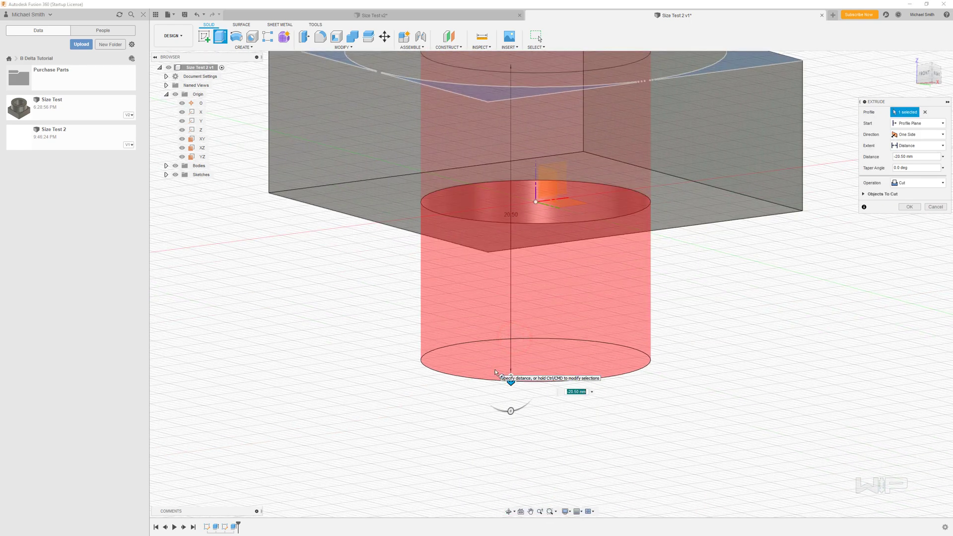
pyautogui.scroll(-3, 499, 376)
pyautogui.keyDown('shift'); pyautogui.moveTo(591, 281); pyautogui.dragTo(615, 300, button='middle'); pyautogui.keyUp('shift')
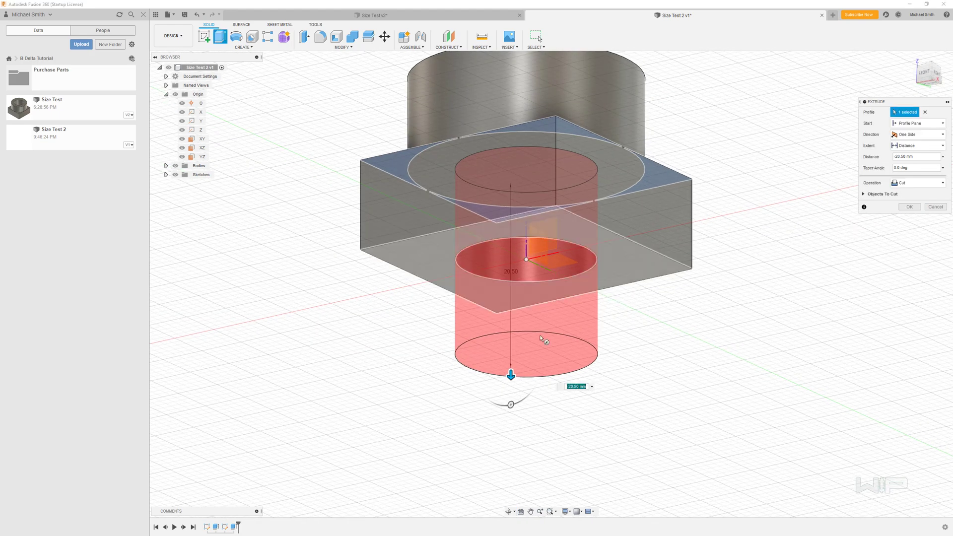
pyautogui.moveTo(512, 378); pyautogui.dragTo(511, 301)
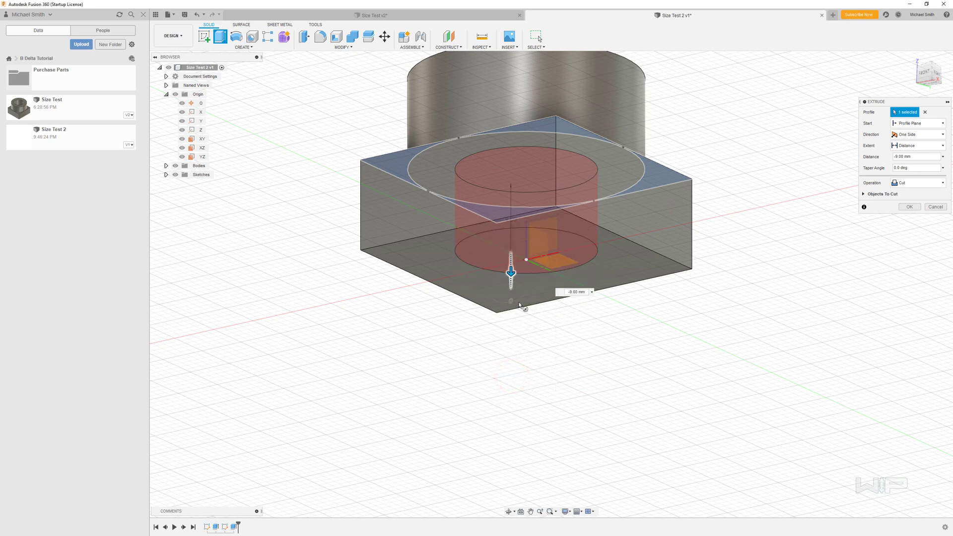
pyautogui.keyDown('shift'); pyautogui.moveTo(666, 207); pyautogui.dragTo(663, 219, button='middle'); pyautogui.keyUp('shift')
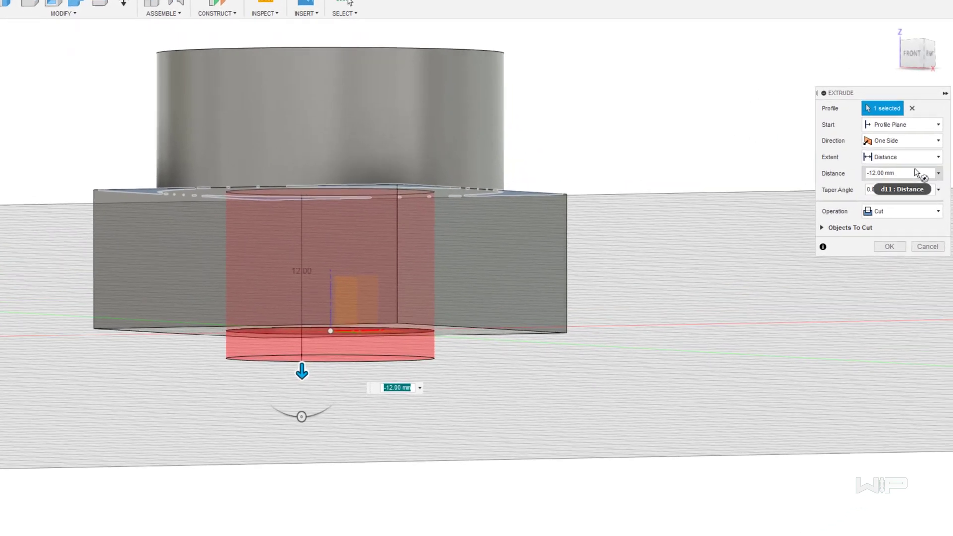
# Set the cut's extent to To Object and choose the base's bottom face as its end
pyautogui.click(926, 147)
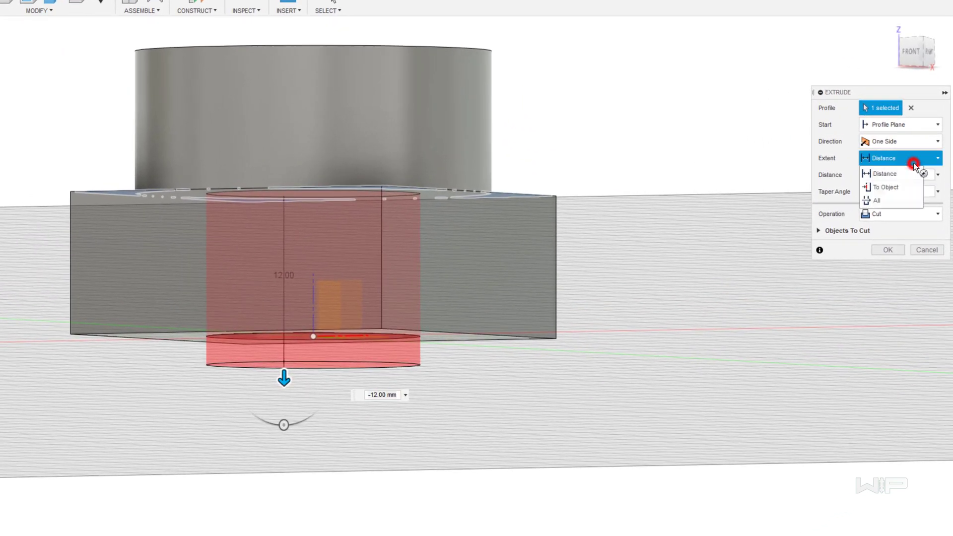
pyautogui.click(895, 189)
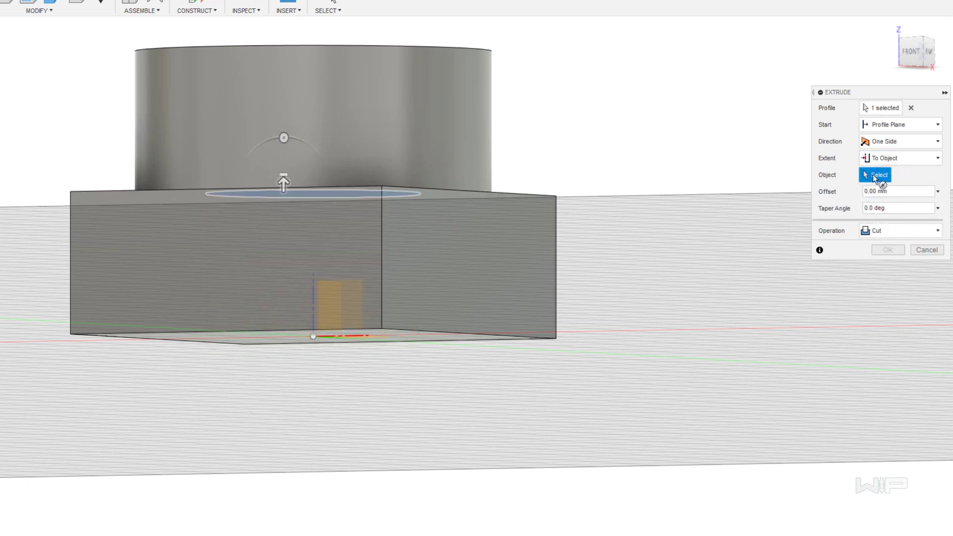
pyautogui.keyDown('shift'); pyautogui.moveTo(441, 428); pyautogui.dragTo(446, 419, button='middle'); pyautogui.keyUp('shift')
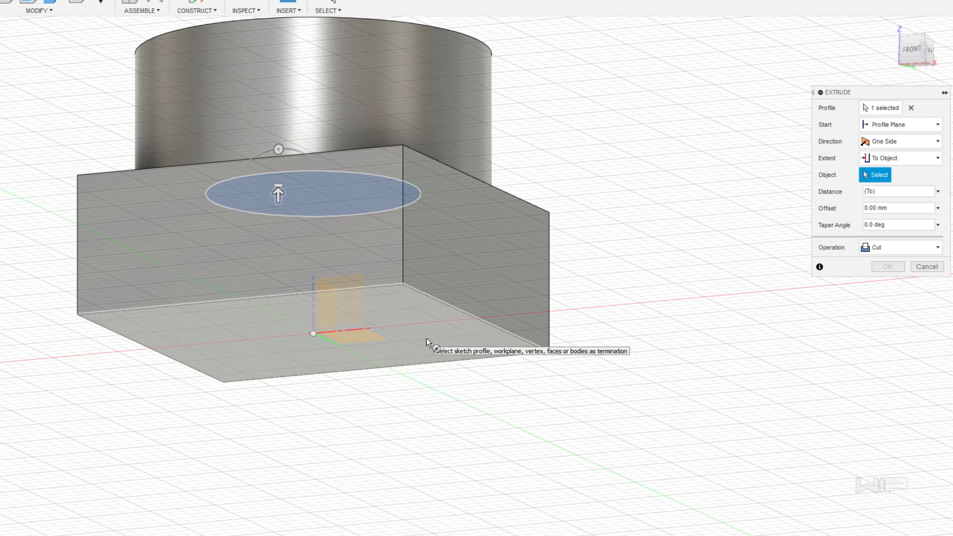
pyautogui.click(427, 338)
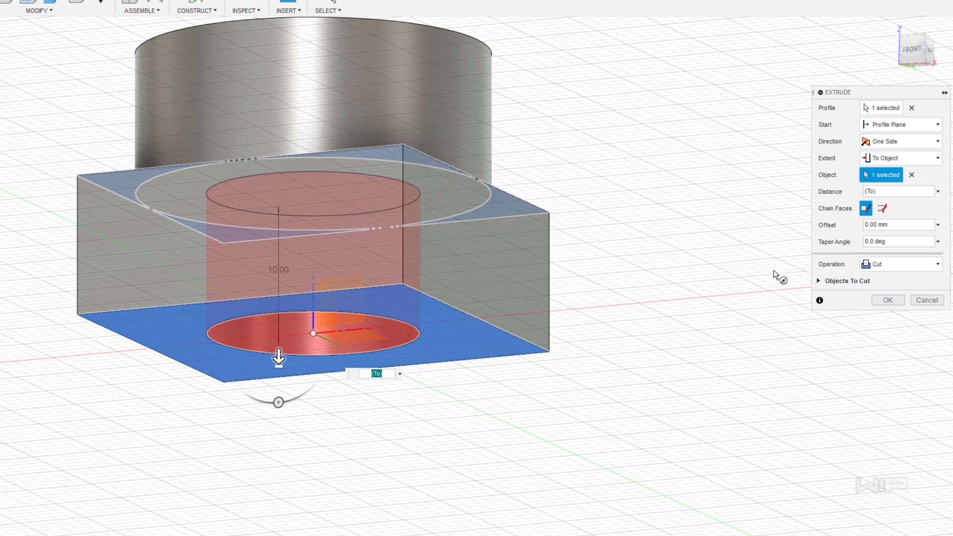
# Try a -1 mm offset from the bottom face for the cut and reset the offset to 0
pyautogui.click(907, 222)
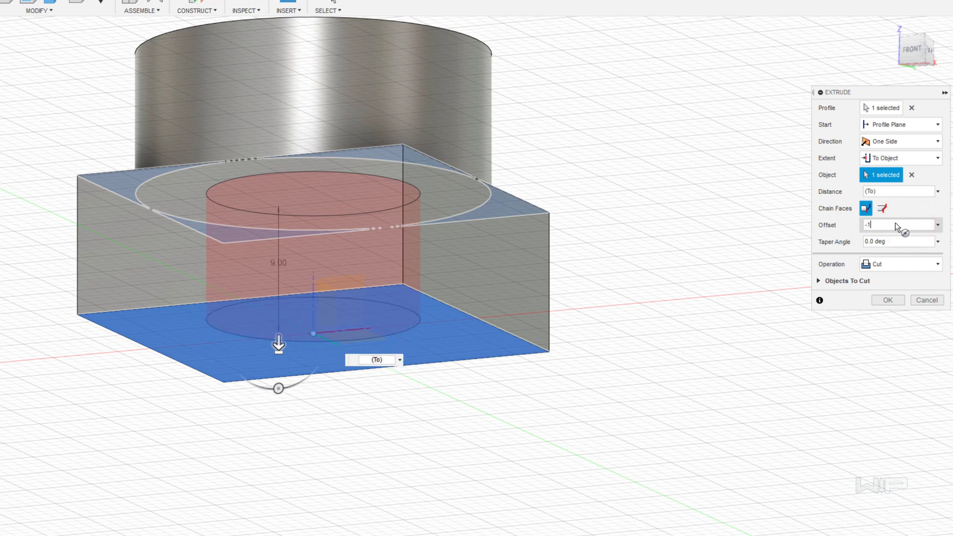
pyautogui.moveTo(359, 353)
pyautogui.keyDown('shift'); pyautogui.mouseDown(button='middle')
pyautogui.moveTo(331, 376)
pyautogui.moveTo(351, 372)
pyautogui.moveTo(357, 359)
pyautogui.mouseUp(button='middle'); pyautogui.keyUp('shift')
pyautogui.click(873, 224)
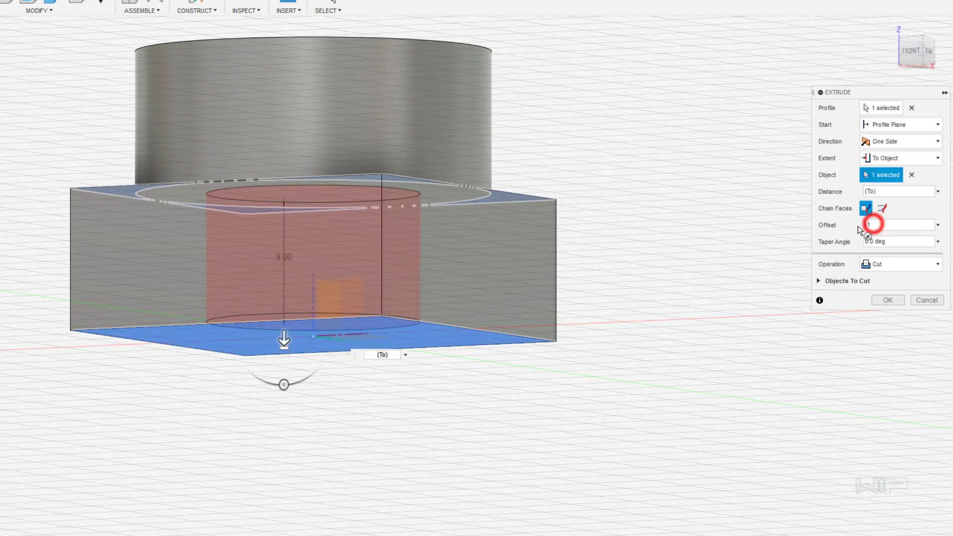
pyautogui.press('Delete')
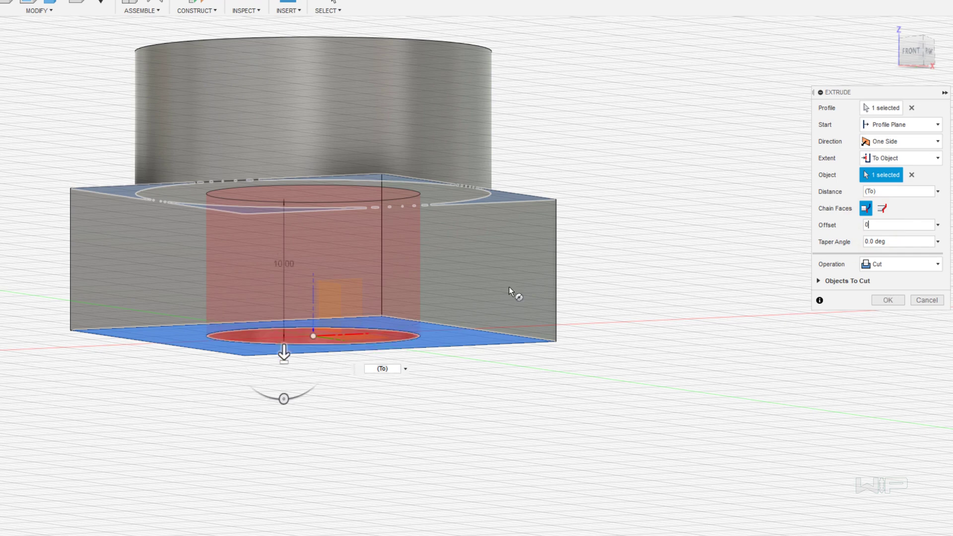
# Complete the circular cut through the base and inspect the hole from below and from the home view
pyautogui.click(895, 301)
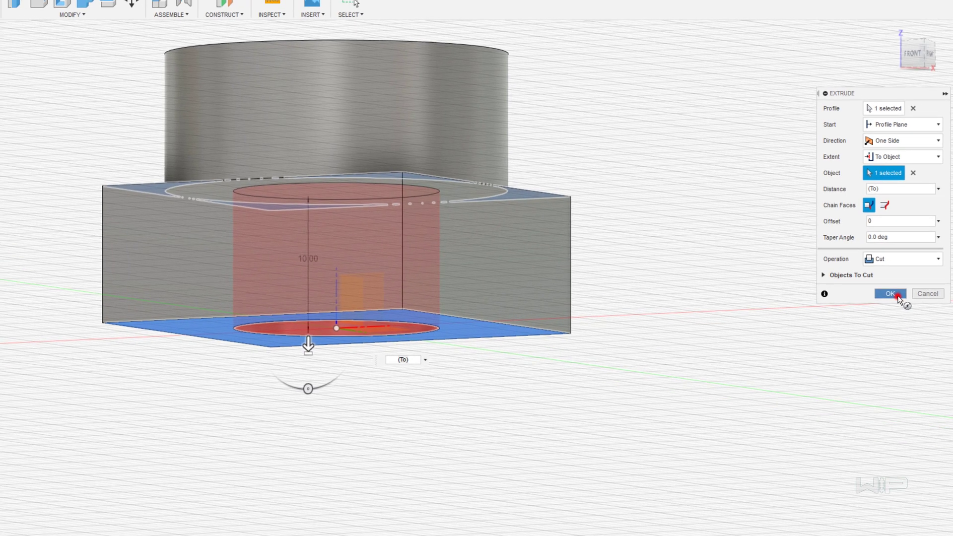
pyautogui.keyDown('shift'); pyautogui.moveTo(495, 359); pyautogui.dragTo(494, 441, button='middle'); pyautogui.keyUp('shift')
pyautogui.keyDown('shift'); pyautogui.moveTo(638, 345); pyautogui.dragTo(637, 264, button='middle'); pyautogui.keyUp('shift')
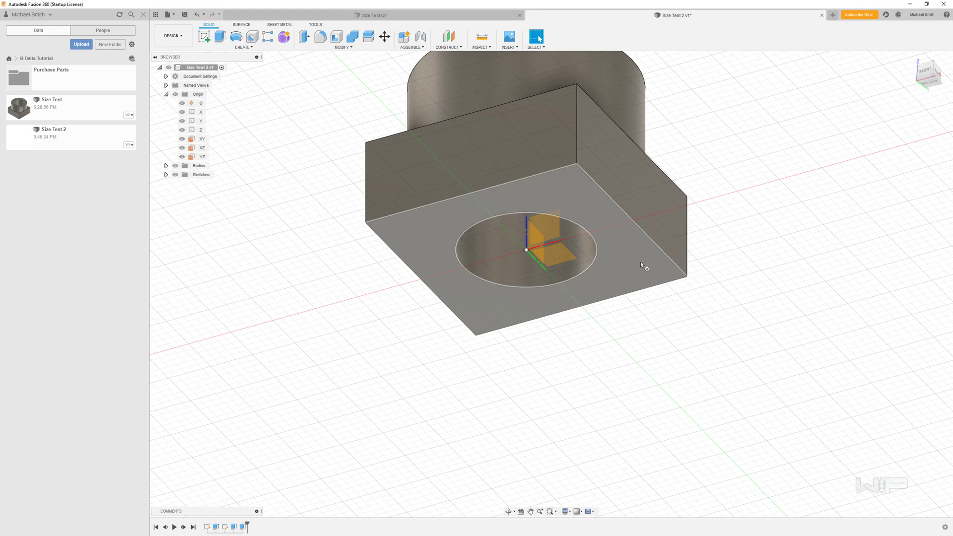
pyautogui.press('F6')
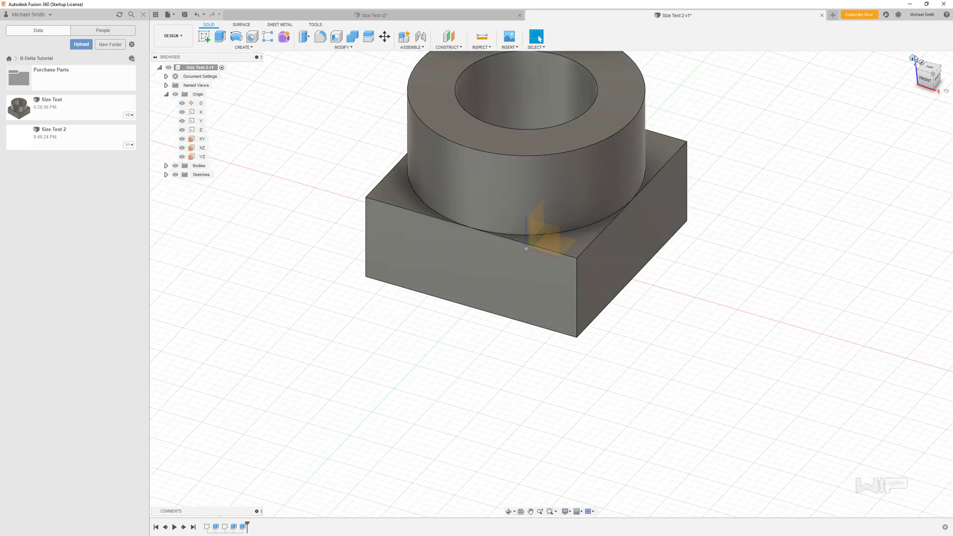
pyautogui.click(914, 58)
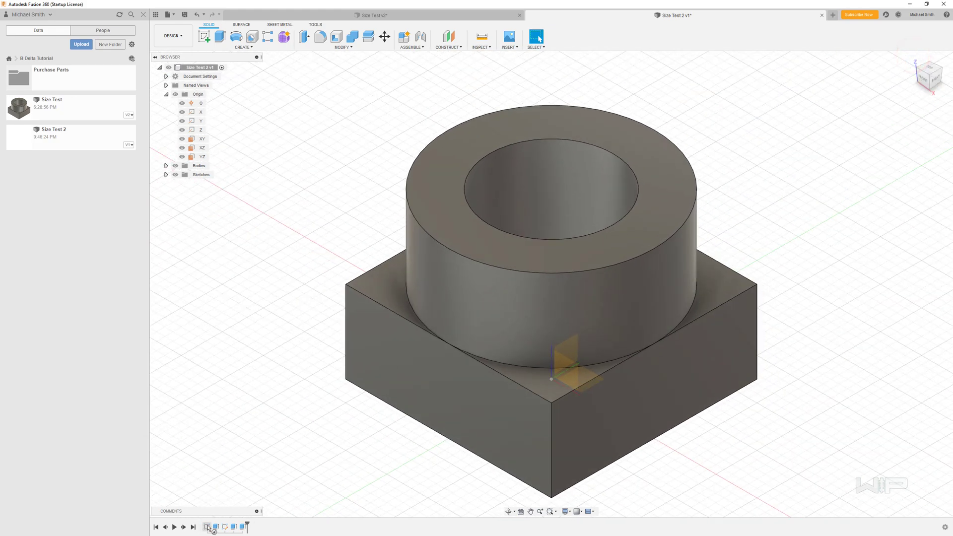
# Edit the base's extrusion to a much greater height, inspect the through hole from below, and restore the previous height
pyautogui.doubleClick(215, 527)
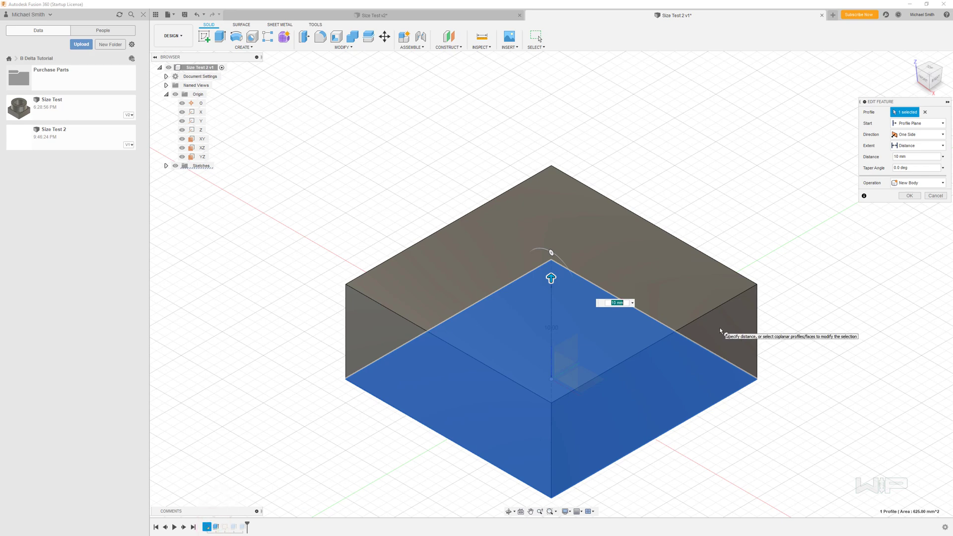
pyautogui.press('Return')
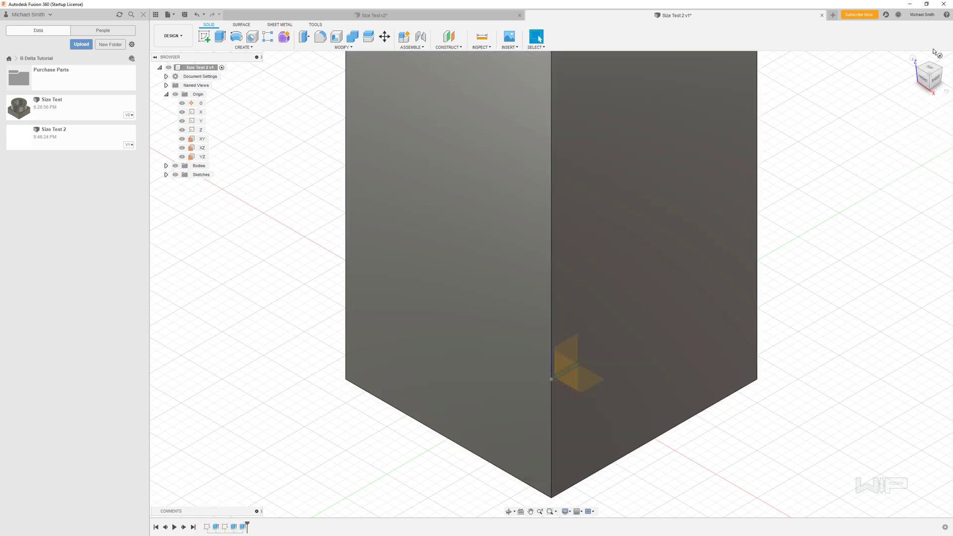
pyautogui.click(913, 58)
pyautogui.keyDown('shift'); pyautogui.moveTo(662, 492); pyautogui.dragTo(904, 159, button='middle'); pyautogui.keyUp('shift')
pyautogui.press('Escape')
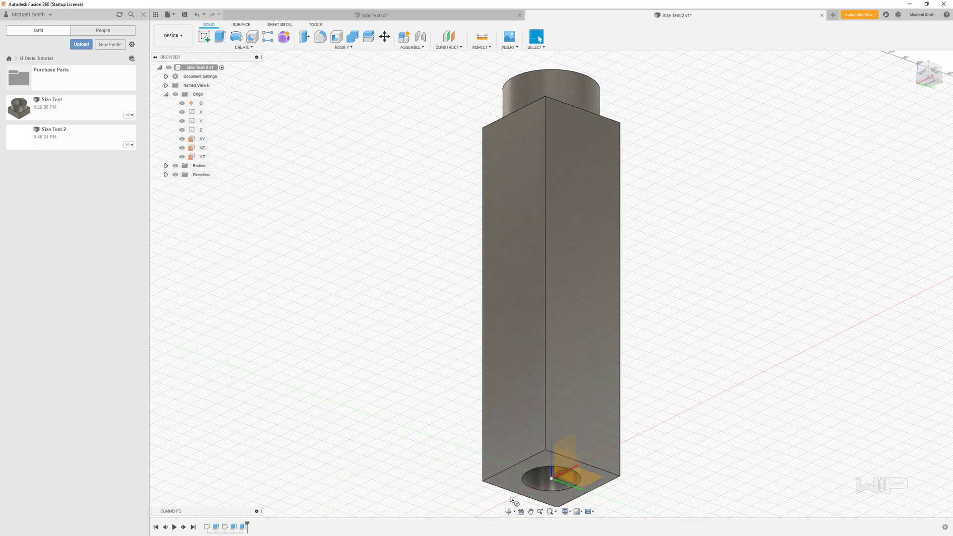
pyautogui.click(913, 58)
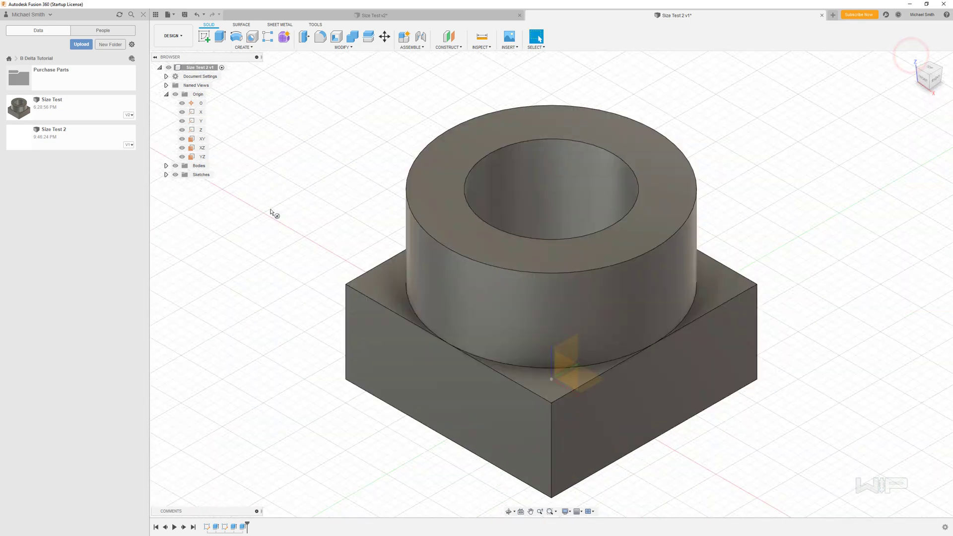
# Save the design as a new version
pyautogui.click(184, 14)
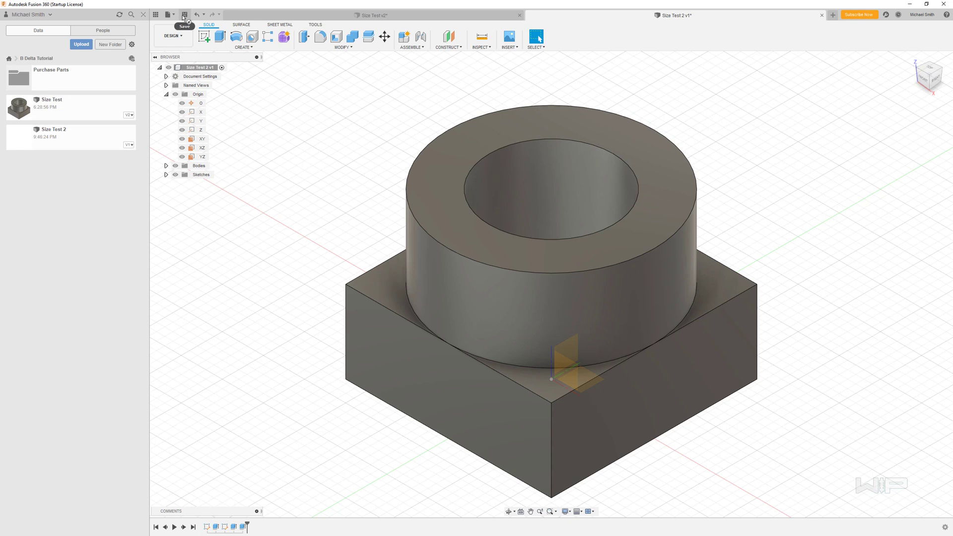
pyautogui.click(469, 278)
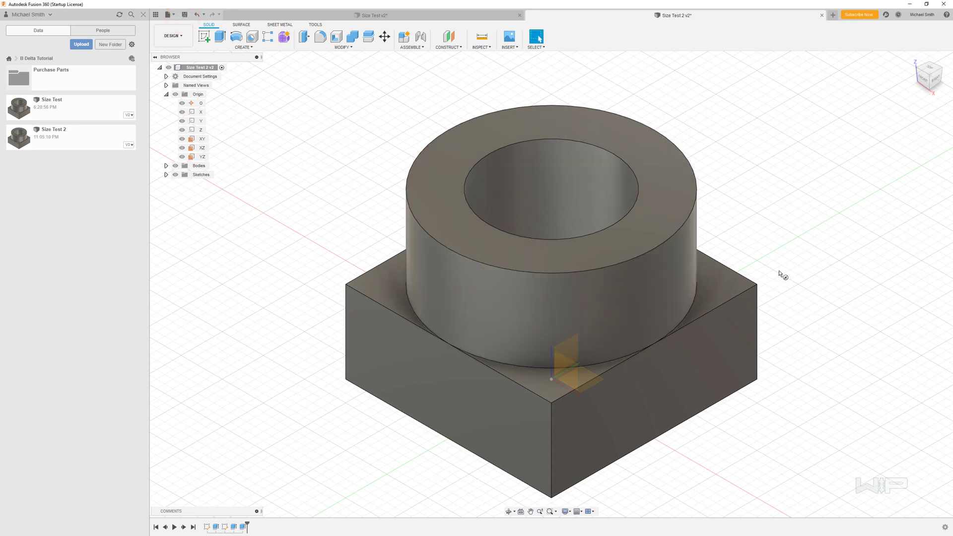
pyautogui.click(534, 379)
pyautogui.press('e')
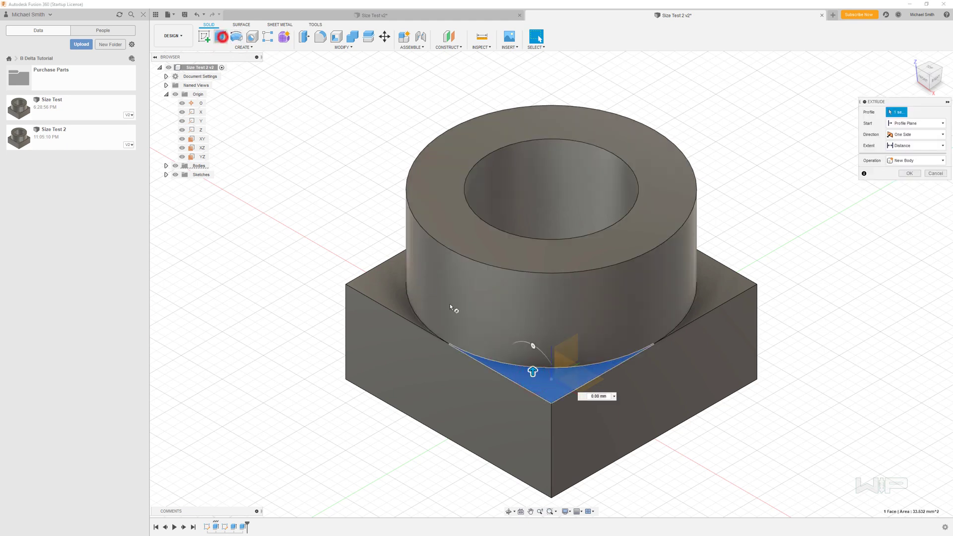
pyautogui.moveTo(532, 371); pyautogui.dragTo(539, 441)
pyautogui.press('Escape')
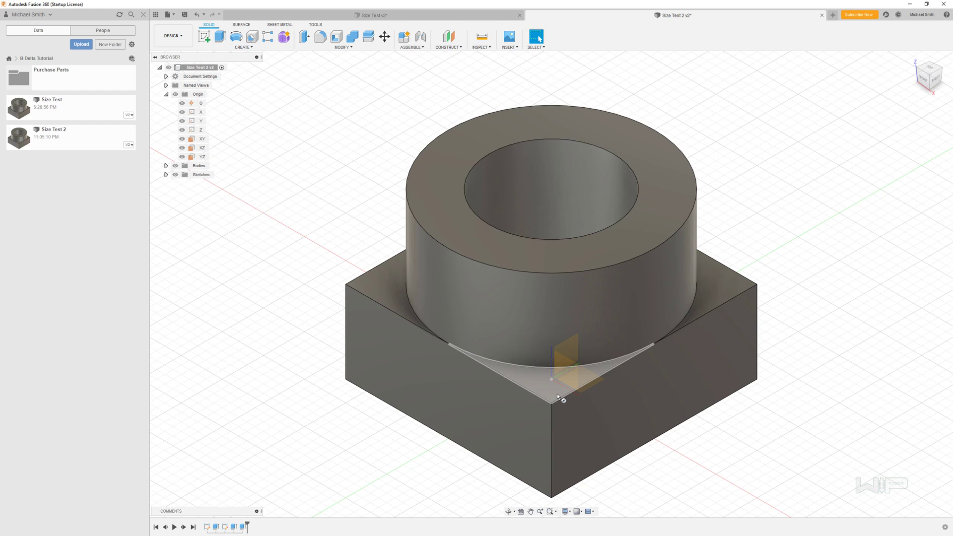